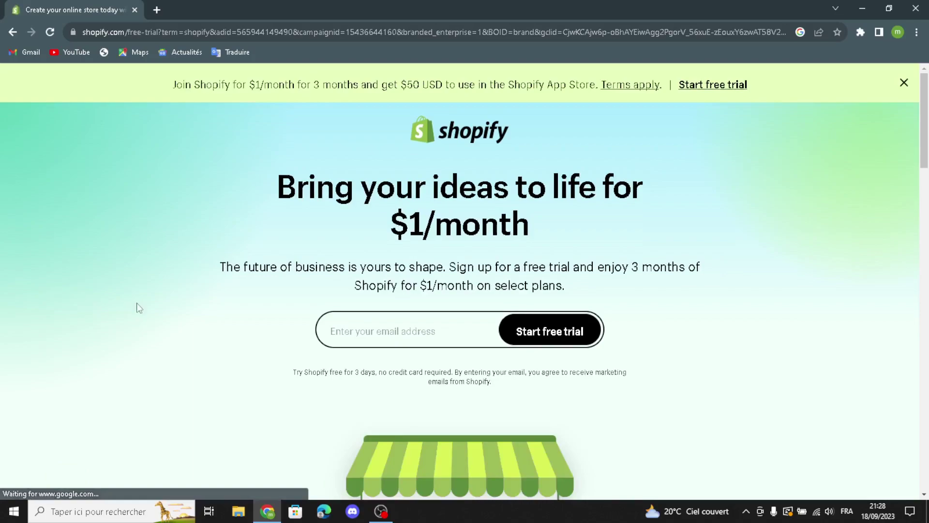
Enter the account e-mail address on the sign-up page and start the free trial
{"action": "left_click", "coordinate": [345, 331]}
{"action": "left_click", "coordinate": [405, 365]}
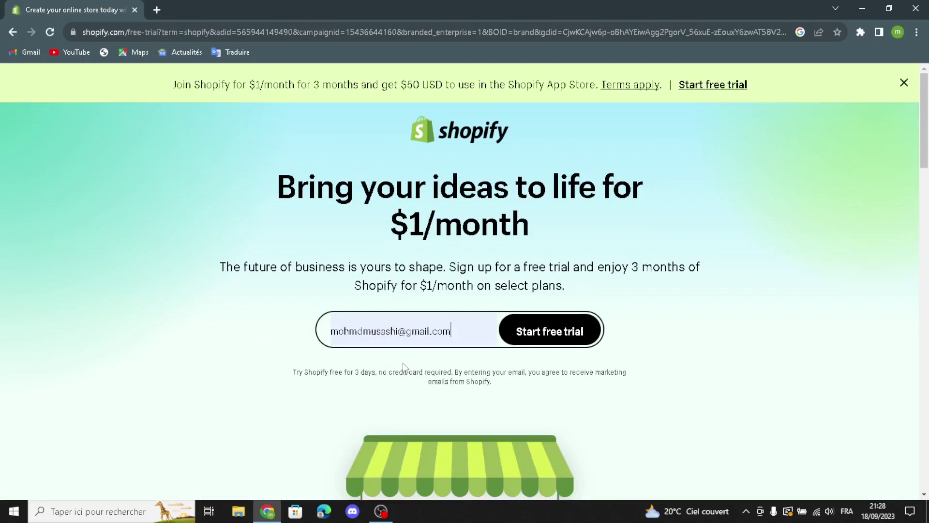
{"action": "left_click", "coordinate": [531, 331]}
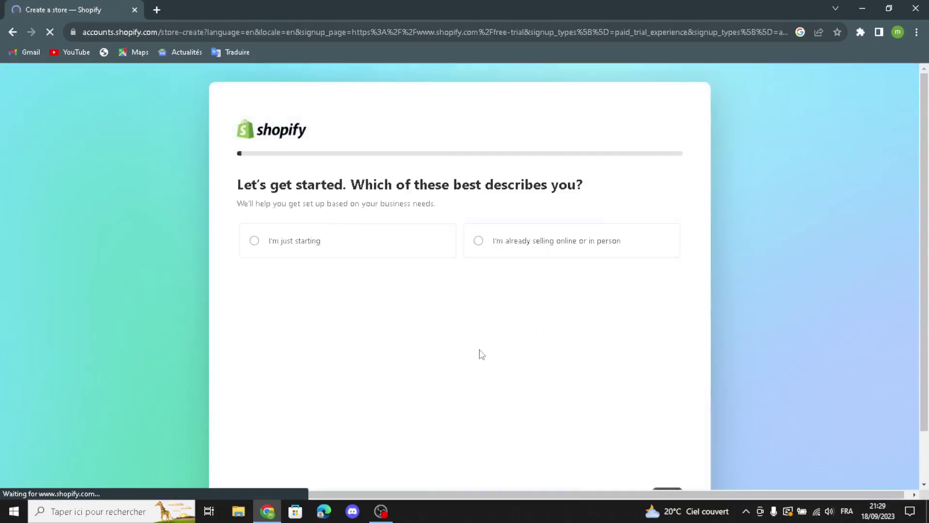
Skip the business questionnaire and submit Morocco as the country where the business is located
{"action": "left_click", "coordinate": [603, 450]}
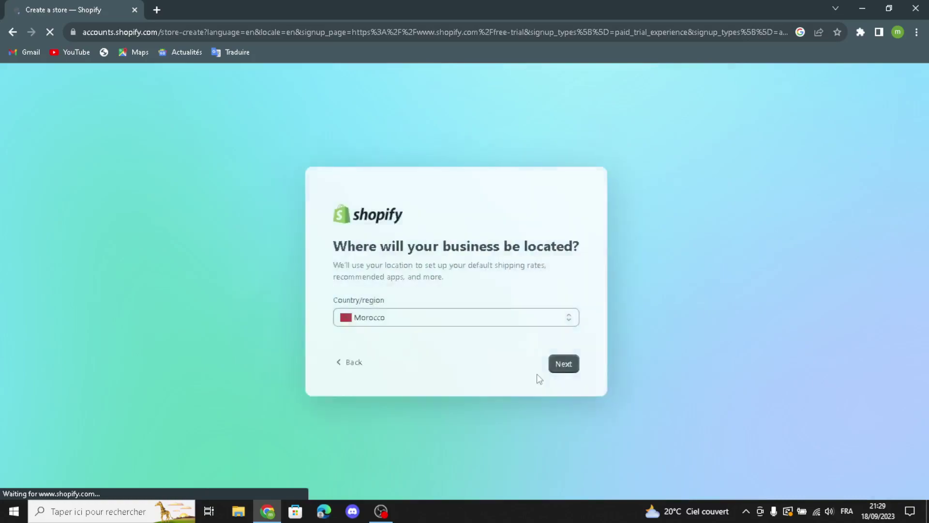
{"action": "left_click", "coordinate": [567, 366]}
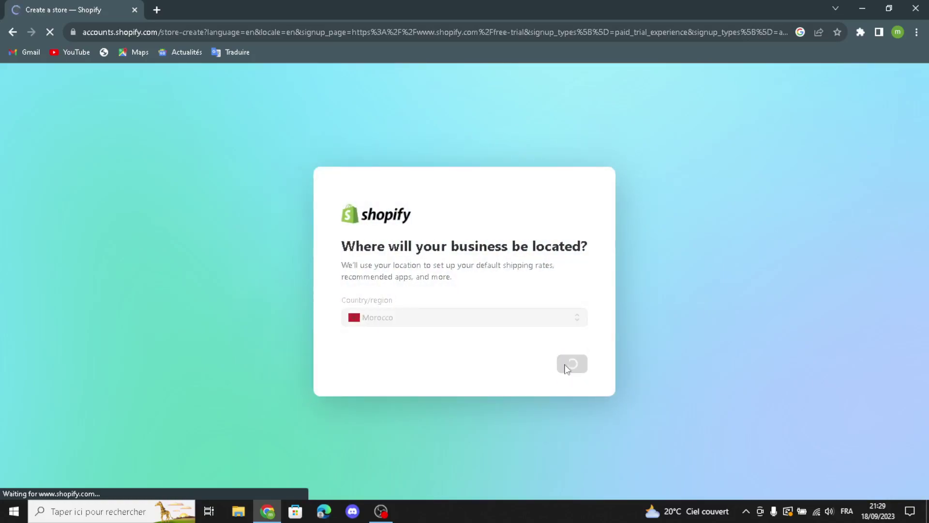
{"action": "left_click", "coordinate": [564, 367]}
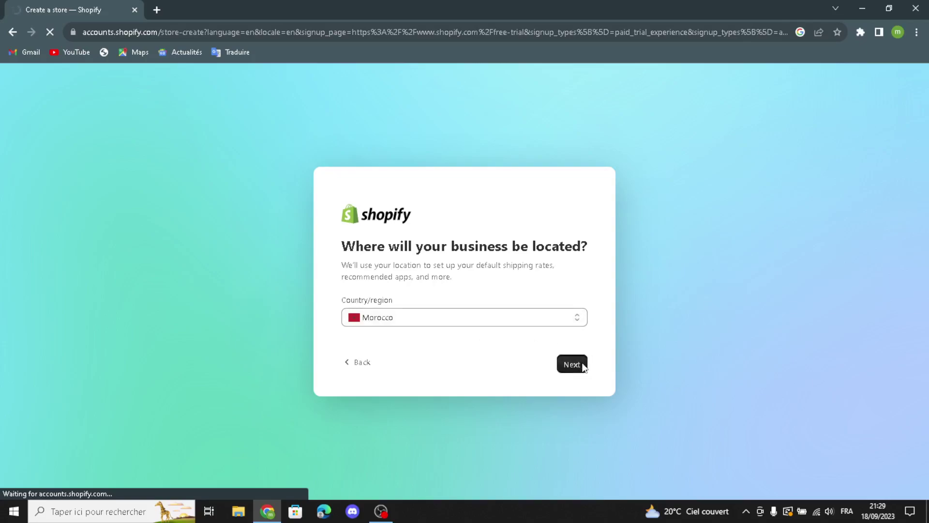
{"action": "left_click", "coordinate": [572, 364]}
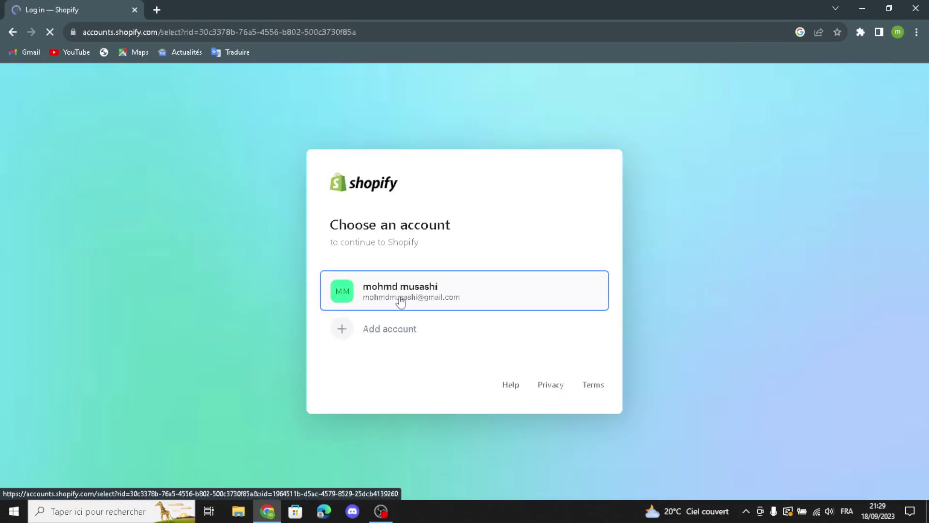
Choose the existing account and create the Shopify ID by continuing with the matching Google account
{"action": "left_click", "coordinate": [401, 301]}
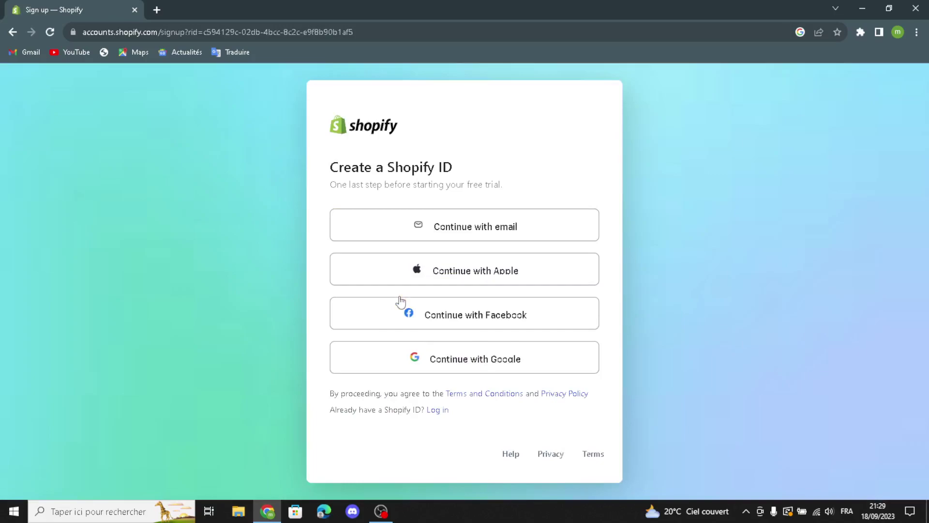
{"action": "left_click", "coordinate": [409, 374]}
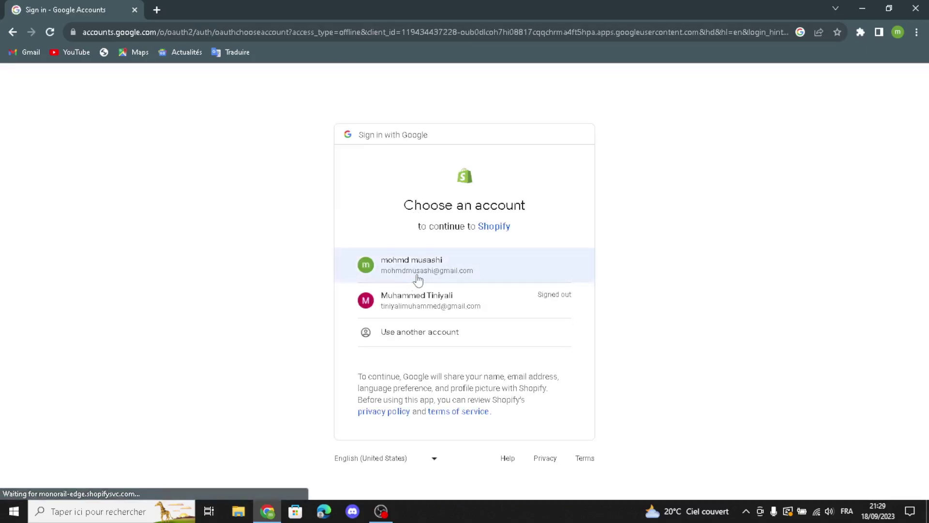
{"action": "left_click", "coordinate": [420, 275]}
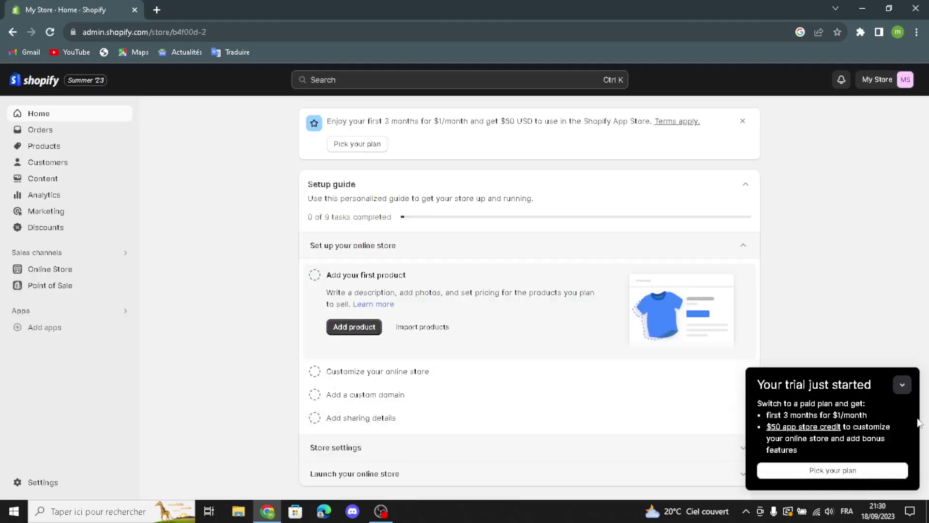
Collapse the trial notice, go to the online store's themes, and open the Dawn theme for customization
{"action": "left_click", "coordinate": [910, 388]}
{"action": "left_click", "coordinate": [33, 268]}
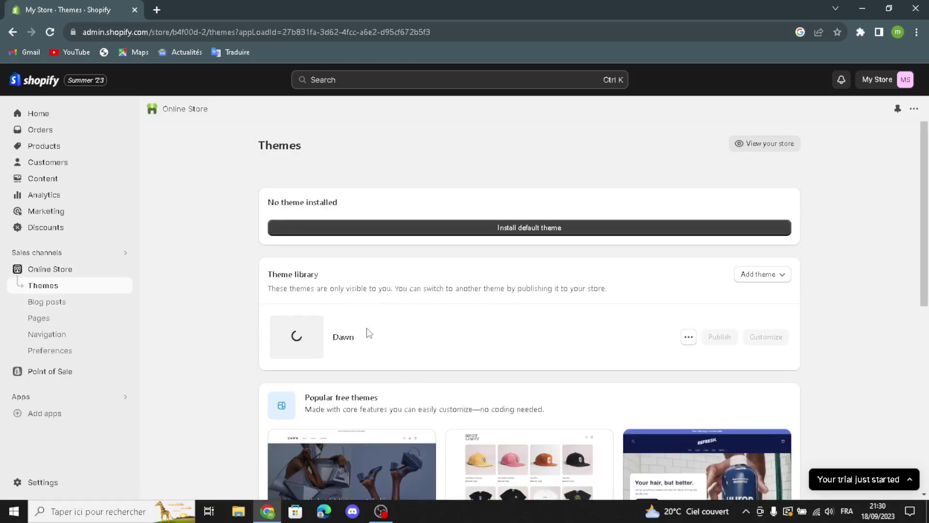
{"action": "scroll", "coordinate": [368, 342], "scroll_direction": "down", "scroll_amount": 1}
{"action": "scroll", "coordinate": [489, 374], "scroll_direction": "down", "scroll_amount": 3}
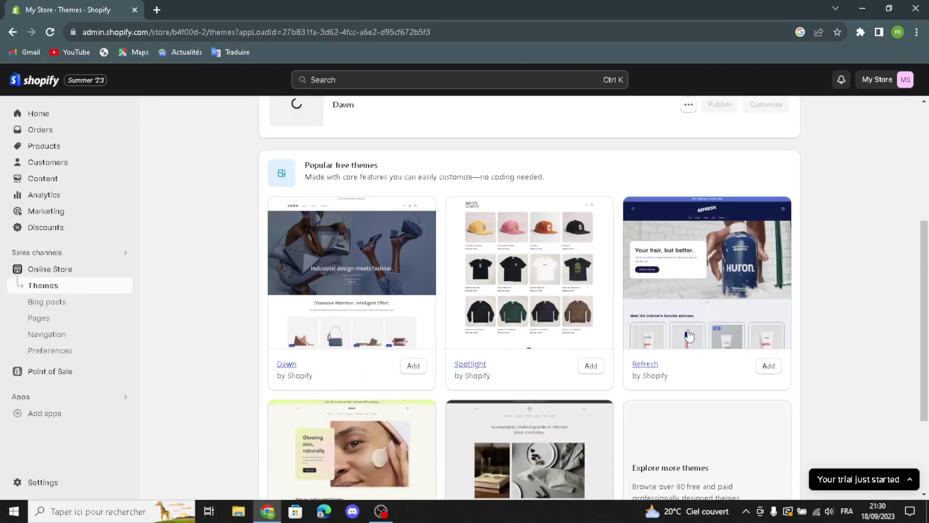
{"action": "scroll", "coordinate": [689, 335], "scroll_direction": "up", "scroll_amount": 3}
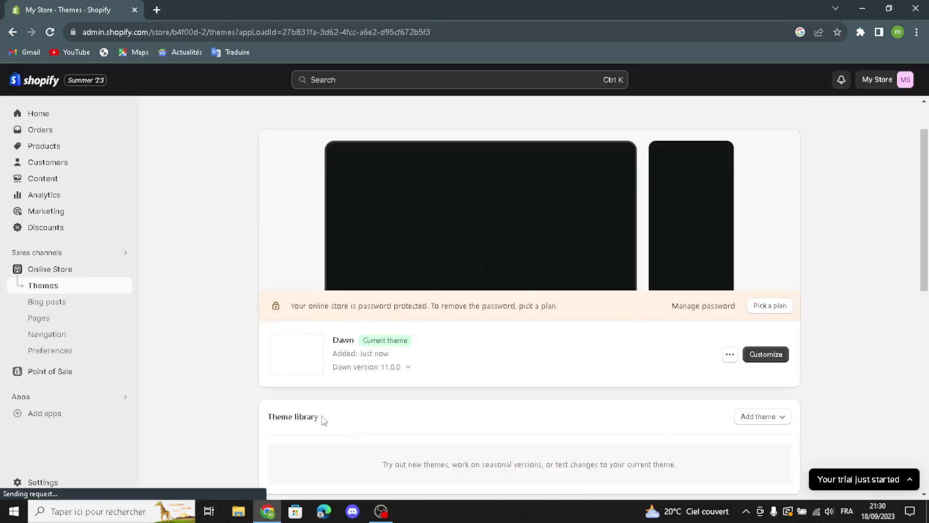
{"action": "left_click", "coordinate": [766, 354]}
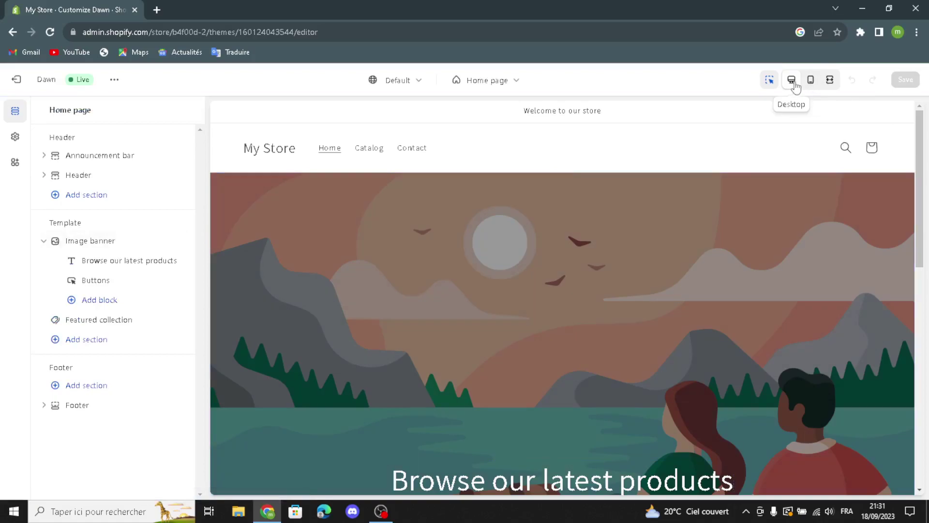
Preview the home page in mobile and fullscreen views, then return to the desktop view
{"action": "left_click", "coordinate": [810, 80]}
{"action": "scroll", "coordinate": [583, 280], "scroll_direction": "down", "scroll_amount": 3}
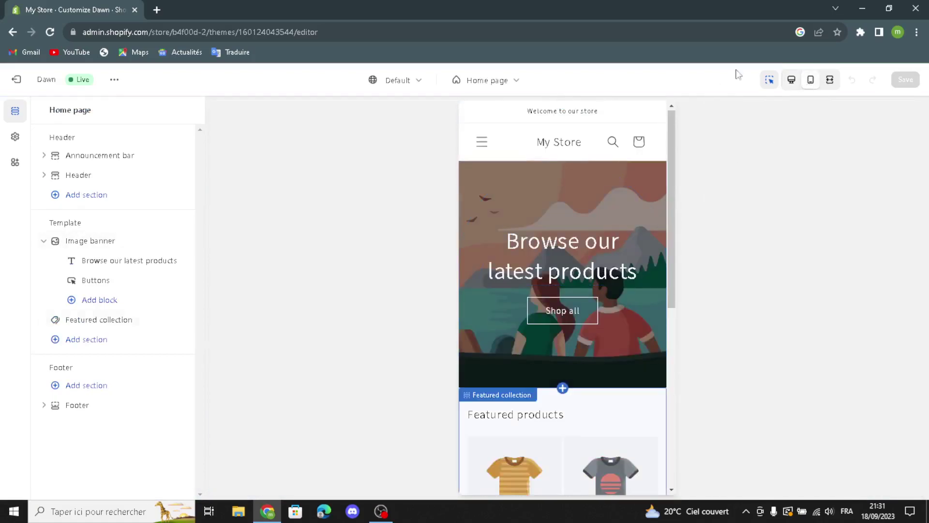
{"action": "left_click", "coordinate": [830, 80]}
{"action": "left_click", "coordinate": [796, 86]}
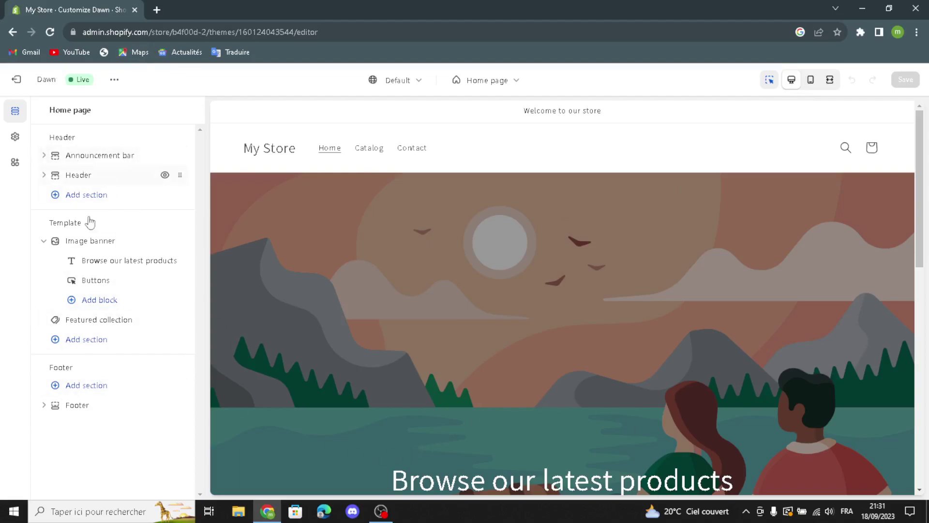
Set the announcement bar's color scheme to Scheme 3
{"action": "left_click", "coordinate": [45, 155]}
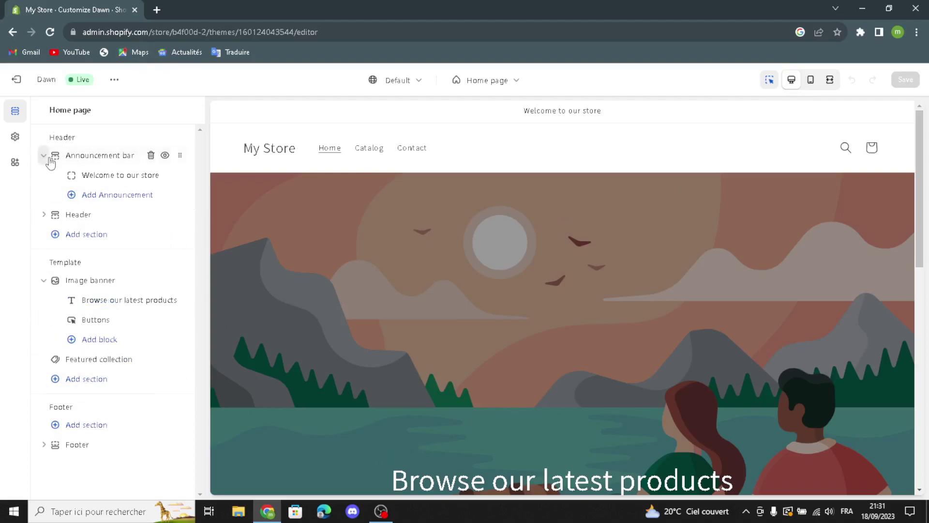
{"action": "left_click", "coordinate": [45, 156]}
{"action": "left_click", "coordinate": [68, 155]}
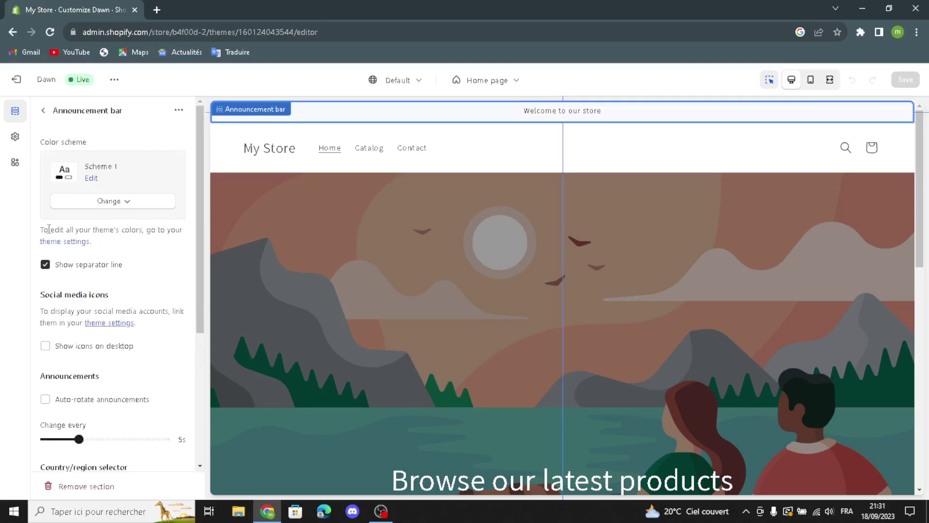
{"action": "left_click", "coordinate": [105, 203]}
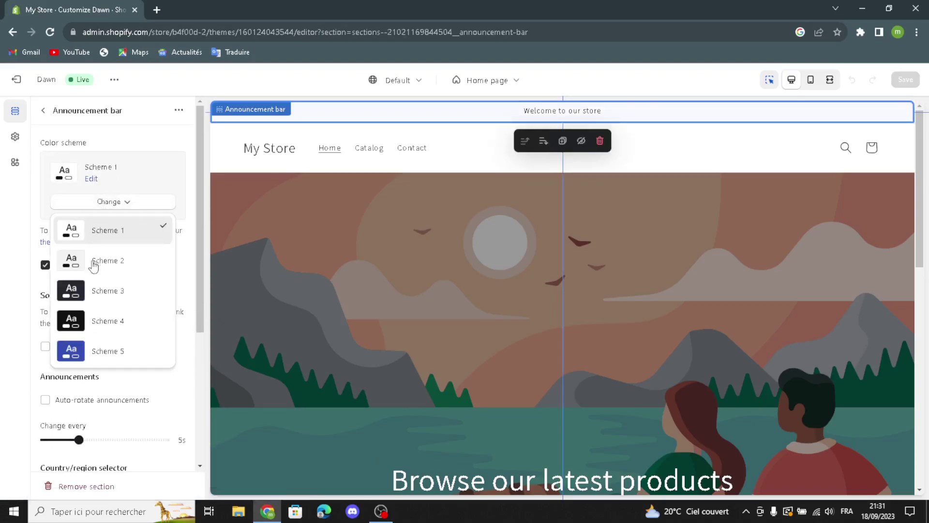
{"action": "left_click", "coordinate": [94, 289]}
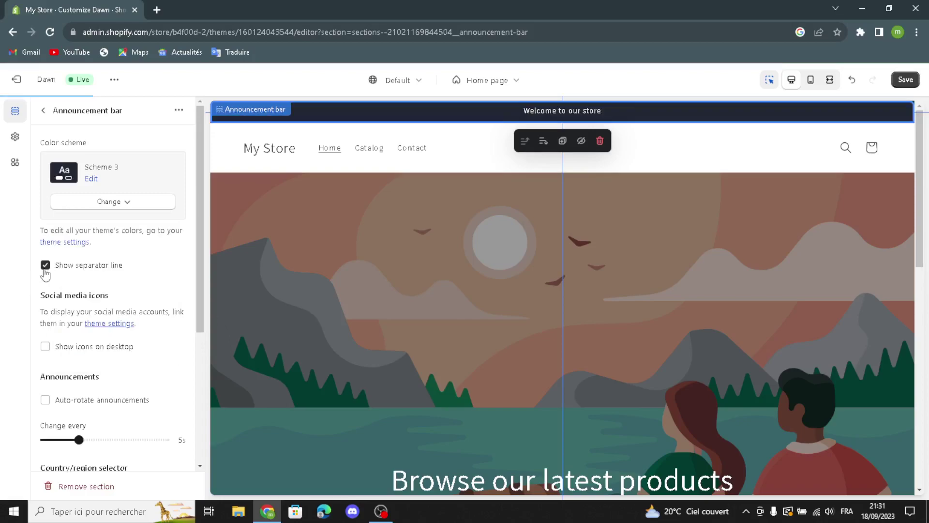
Enable social media icons on desktop and auto-rotating announcements for the announcement bar
{"action": "left_click", "coordinate": [45, 346]}
{"action": "scroll", "coordinate": [47, 363], "scroll_direction": "down", "scroll_amount": 1}
{"action": "left_click", "coordinate": [45, 342]}
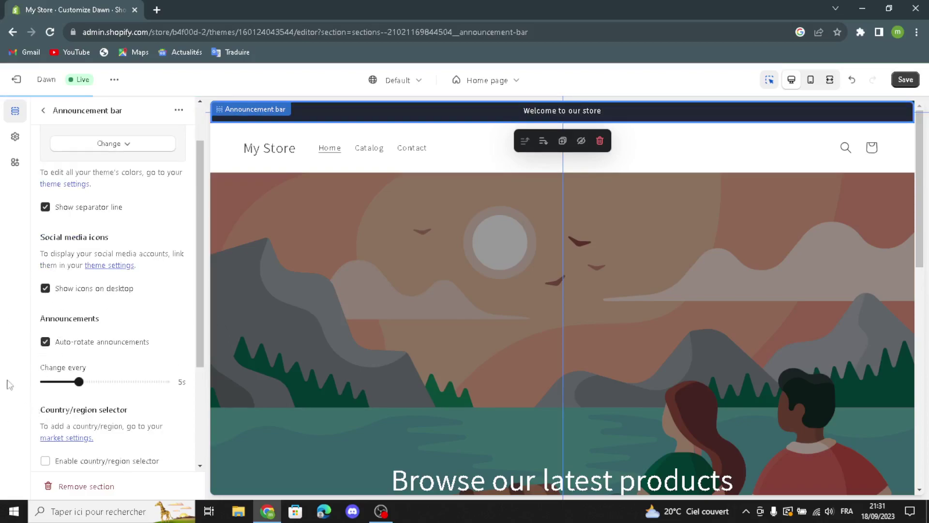
Enable the country/region selector and the language selector in the announcement bar, and return to the home page sections
{"action": "scroll", "coordinate": [61, 426], "scroll_direction": "down", "scroll_amount": 1}
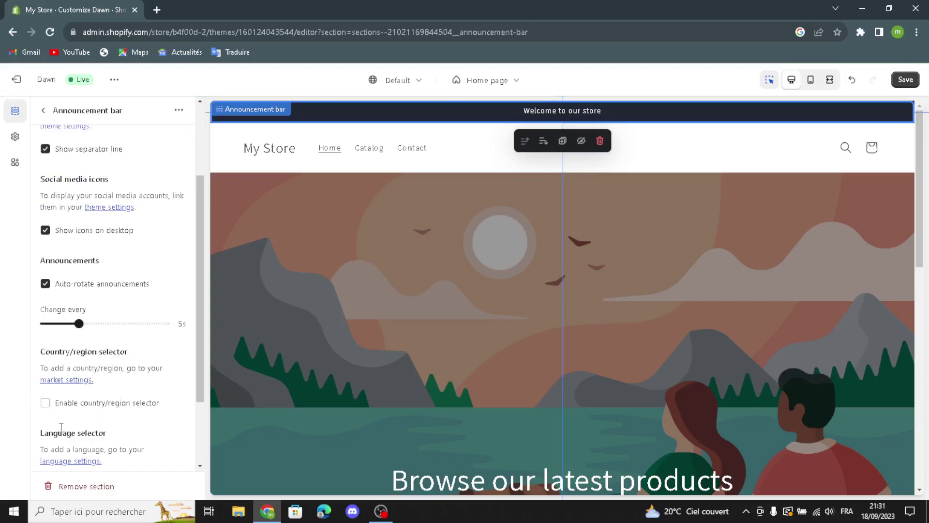
{"action": "left_click", "coordinate": [47, 403]}
{"action": "scroll", "coordinate": [120, 426], "scroll_direction": "down", "scroll_amount": 2}
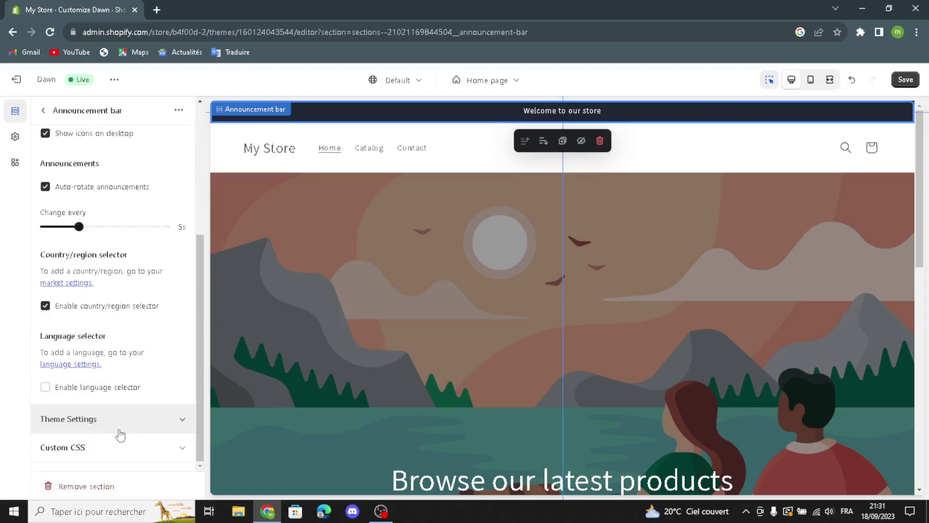
{"action": "left_click", "coordinate": [53, 389]}
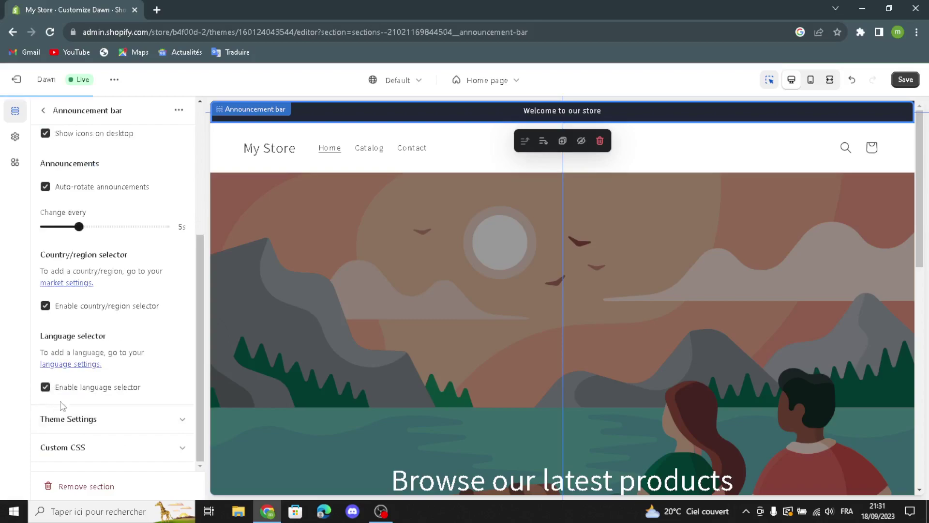
{"action": "left_click", "coordinate": [44, 112]}
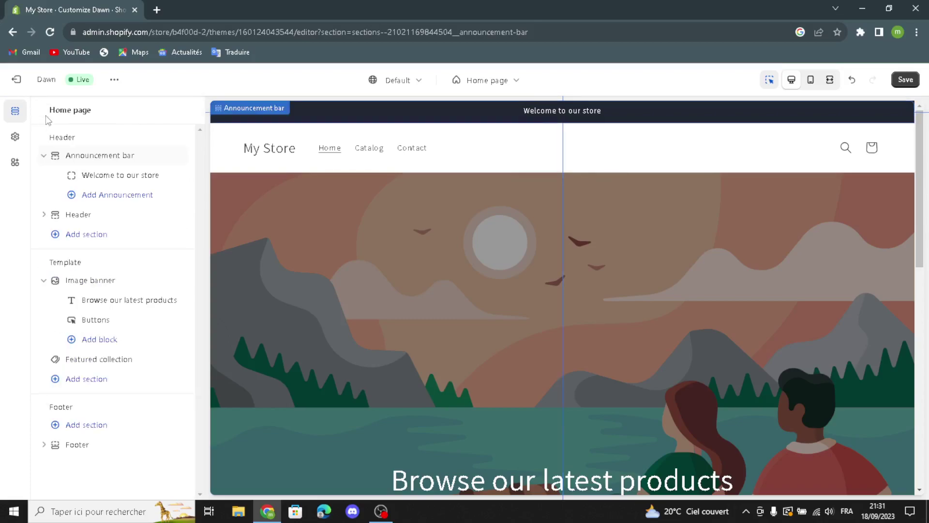
Link the "Welcome to our store" announcement to All collections
{"action": "left_click", "coordinate": [78, 176]}
{"action": "left_click_drag", "start_coordinate": [128, 161], "coordinate": [97, 160]}
{"action": "left_click", "coordinate": [141, 201]}
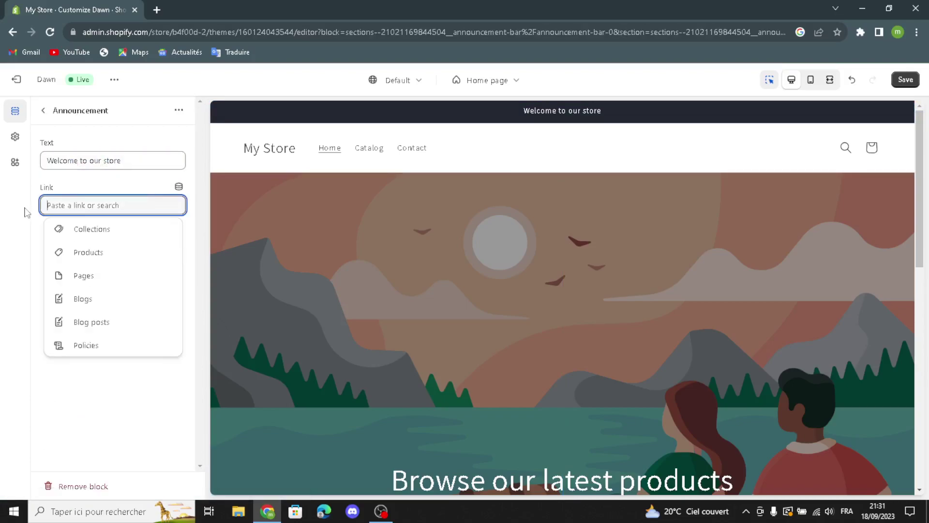
{"action": "left_click", "coordinate": [96, 231]}
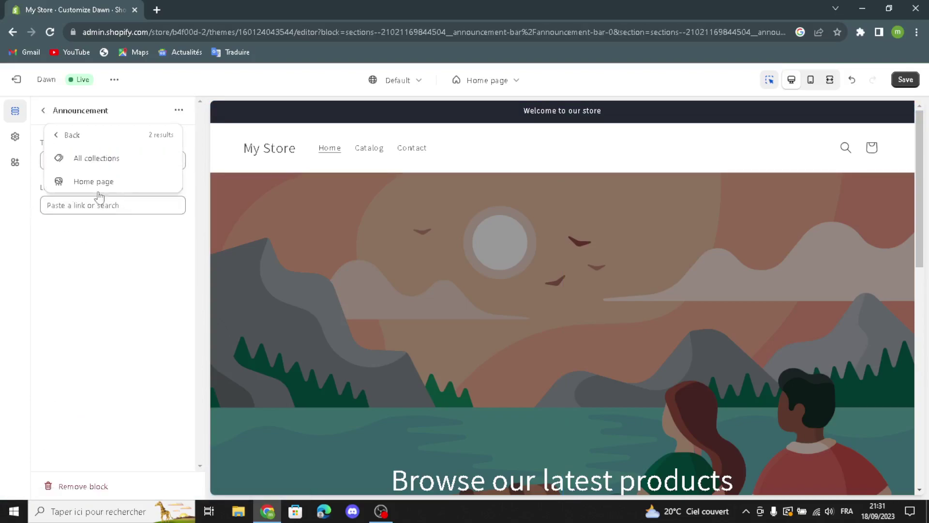
{"action": "left_click", "coordinate": [96, 165]}
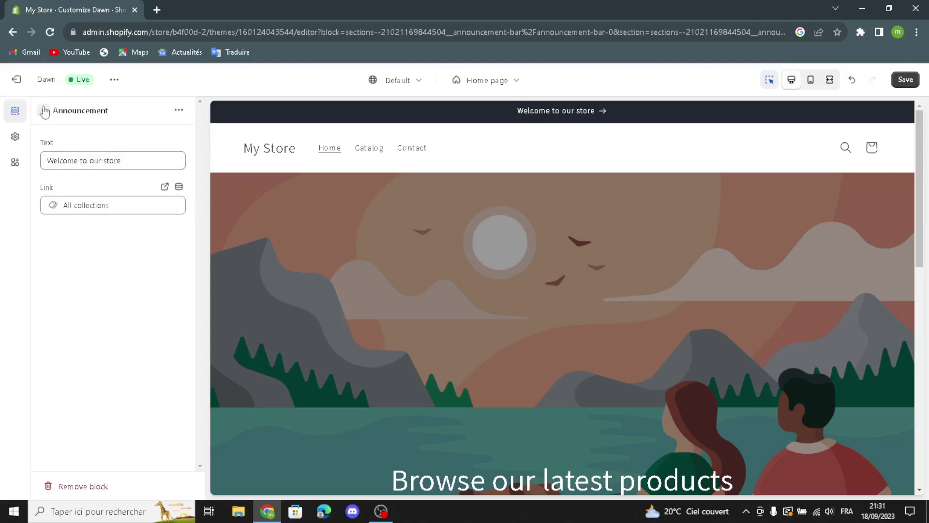
{"action": "left_click", "coordinate": [44, 110]}
Open the header section's settings and review its desktop logo position, menu and desktop menu type options
{"action": "left_click", "coordinate": [73, 216]}
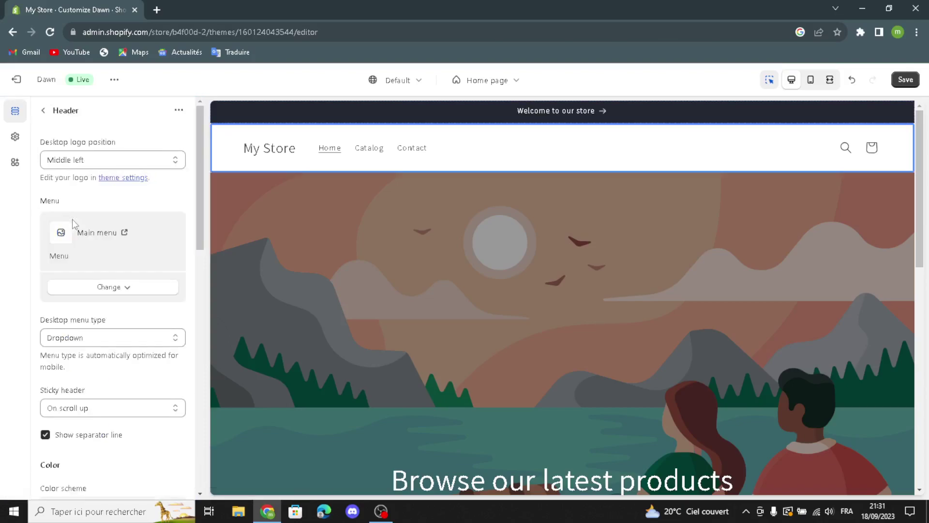
{"action": "left_click", "coordinate": [107, 159]}
{"action": "left_click", "coordinate": [107, 160]}
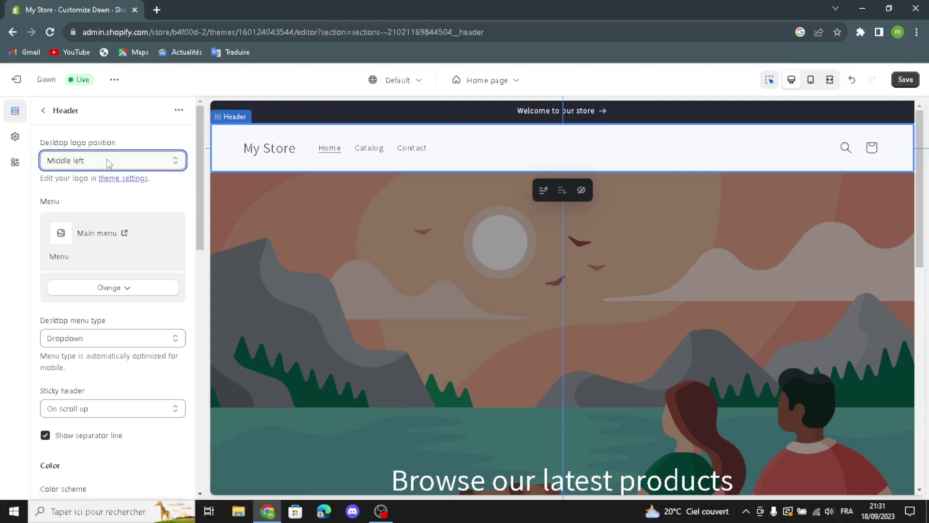
{"action": "left_click", "coordinate": [106, 159]}
{"action": "left_click", "coordinate": [87, 196]}
{"action": "left_click", "coordinate": [76, 292]}
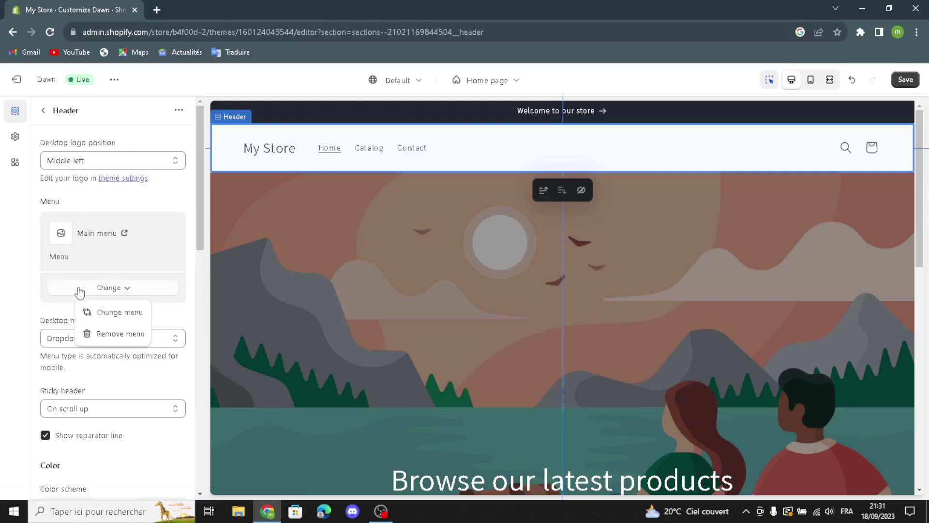
{"action": "left_click", "coordinate": [74, 295]}
{"action": "left_click", "coordinate": [68, 342]}
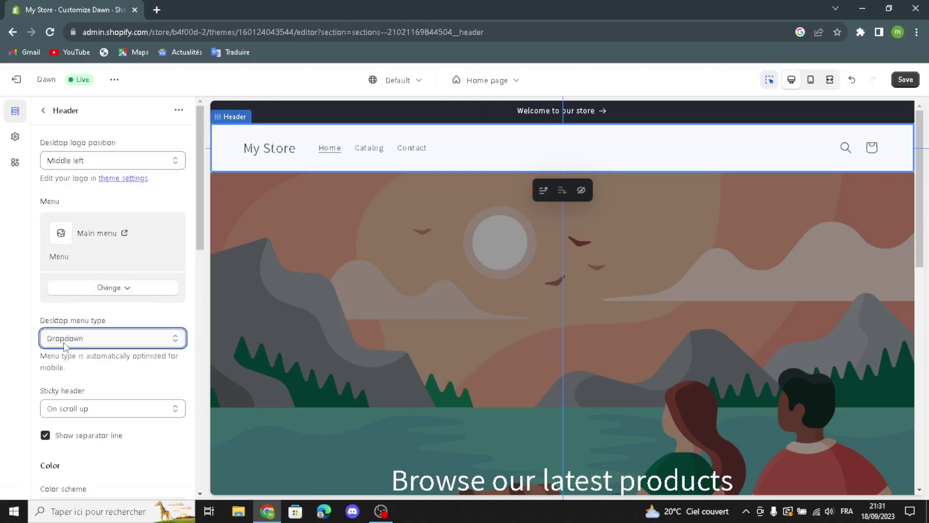
Review the header's sticky header options, color schemes, country and language selectors, mobile logo position, spacing and section padding
{"action": "scroll", "coordinate": [82, 367], "scroll_direction": "down", "scroll_amount": 1}
{"action": "left_click", "coordinate": [73, 350]}
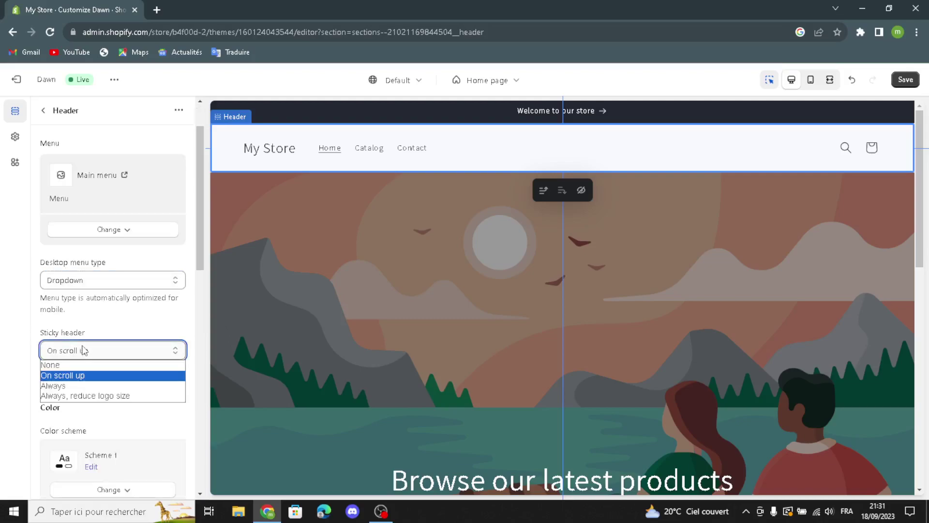
{"action": "left_click", "coordinate": [84, 350]}
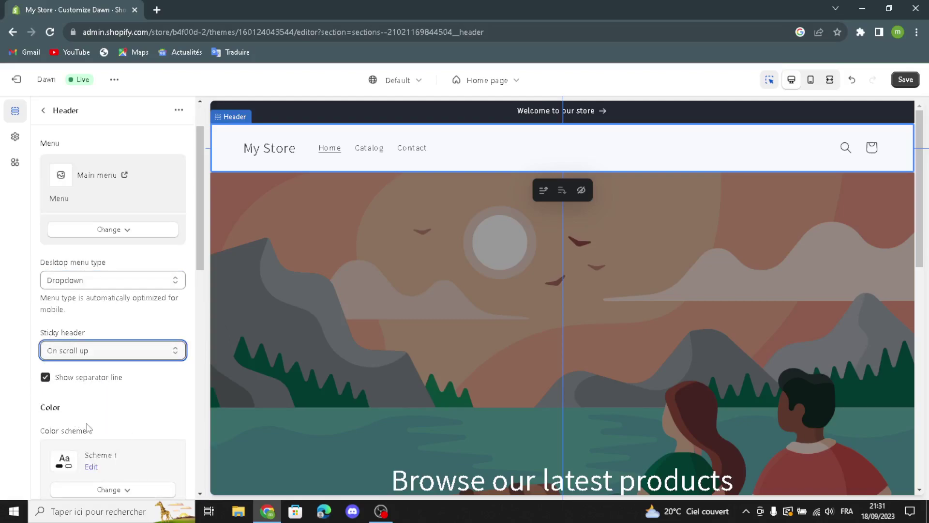
{"action": "scroll", "coordinate": [97, 421], "scroll_direction": "down", "scroll_amount": 6}
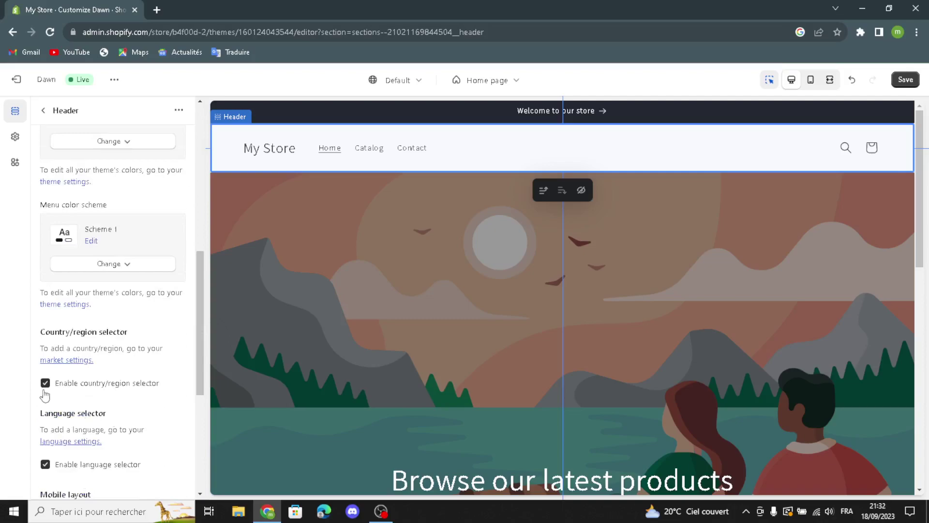
{"action": "scroll", "coordinate": [34, 411], "scroll_direction": "down", "scroll_amount": 3}
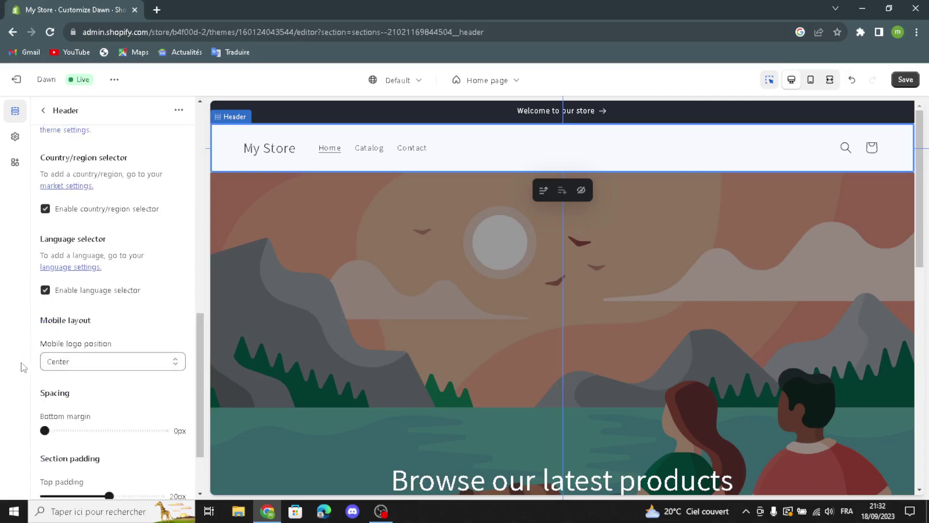
{"action": "left_click", "coordinate": [76, 372]}
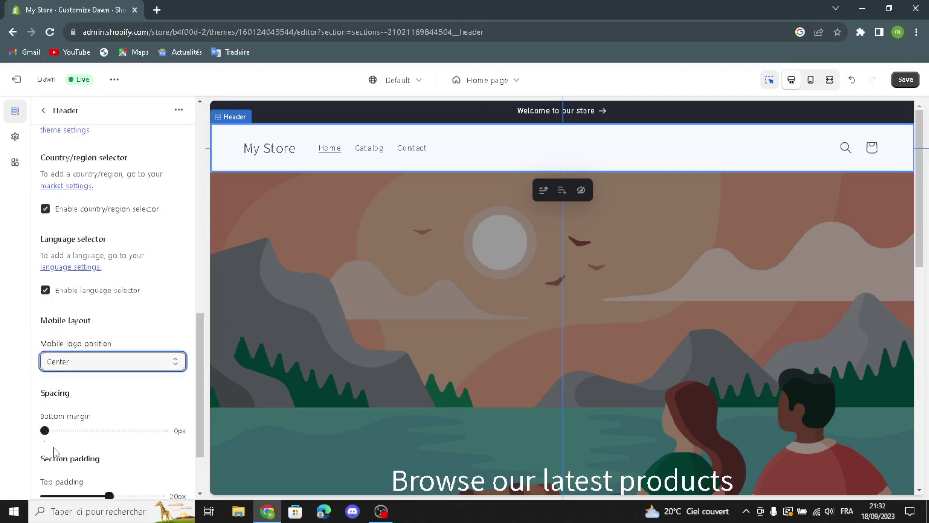
{"action": "scroll", "coordinate": [96, 446], "scroll_direction": "down", "scroll_amount": 2}
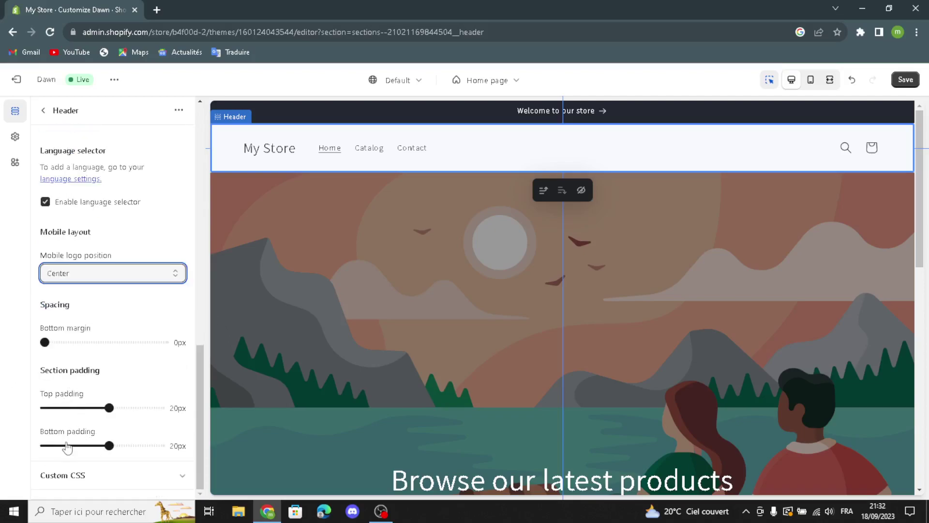
Reload the theme editor, discarding the unsaved changes, and expand the theme settings of the header section
{"action": "left_click", "coordinate": [50, 32]}
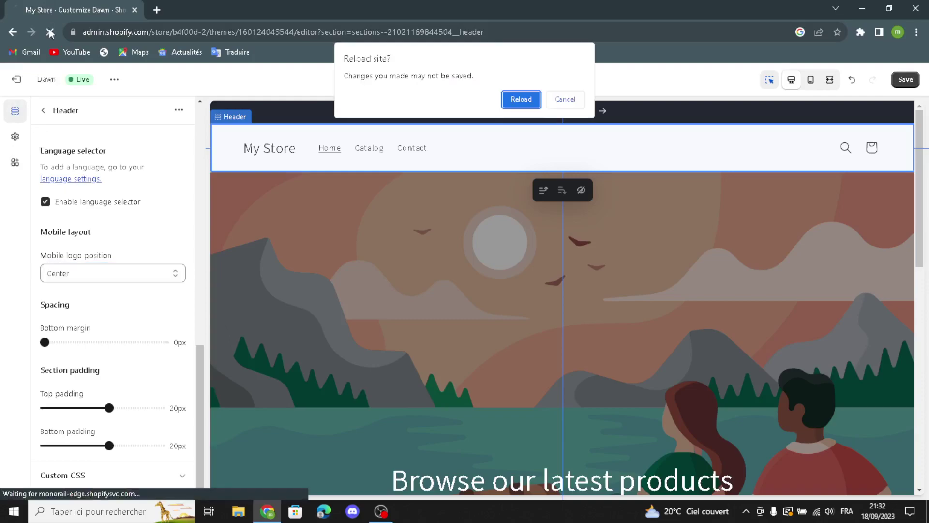
{"action": "left_click", "coordinate": [512, 99]}
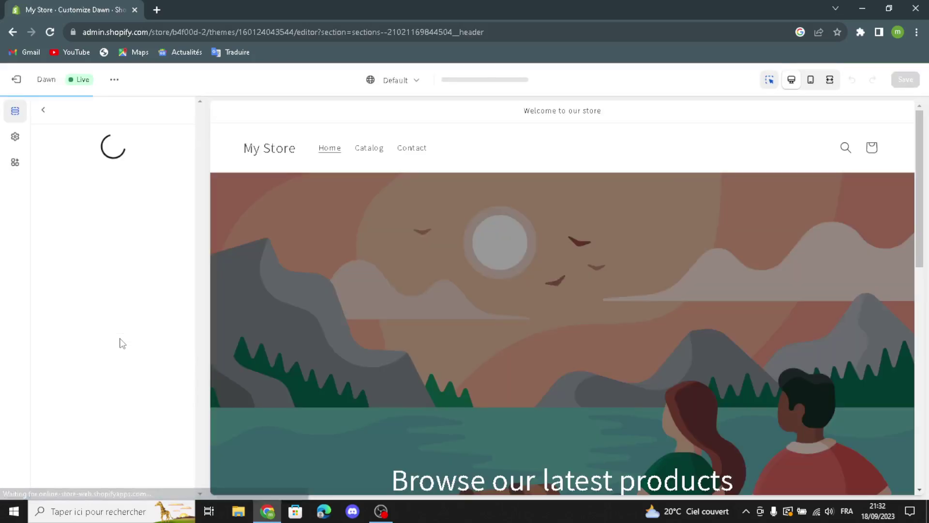
{"action": "scroll", "coordinate": [118, 351], "scroll_direction": "down", "scroll_amount": 8}
{"action": "scroll", "coordinate": [117, 359], "scroll_direction": "down", "scroll_amount": 6}
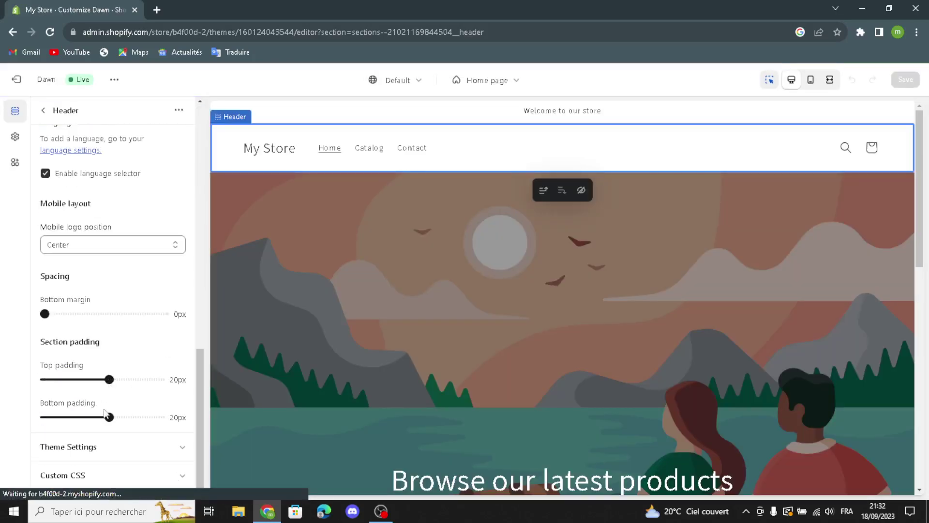
{"action": "left_click", "coordinate": [77, 447]}
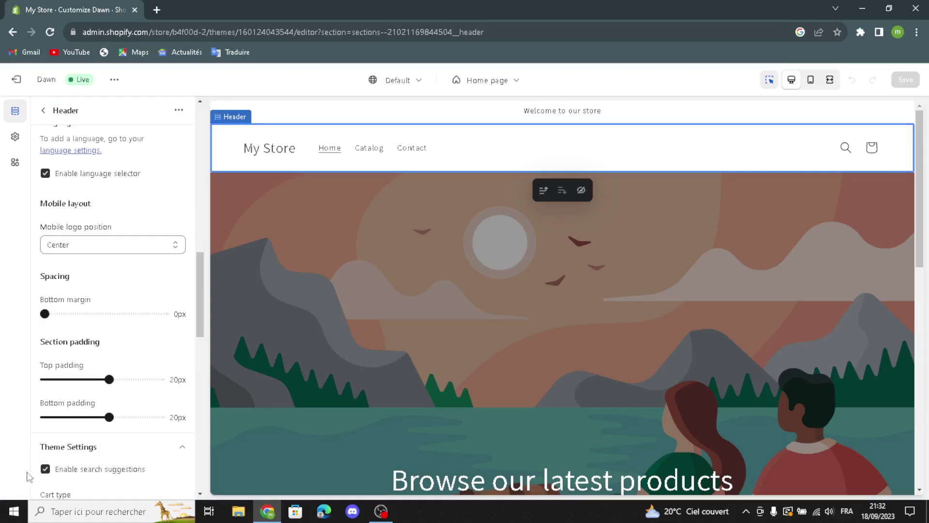
Review the cart type options and the social media link fields in the header's theme settings
{"action": "scroll", "coordinate": [97, 460], "scroll_direction": "down", "scroll_amount": 5}
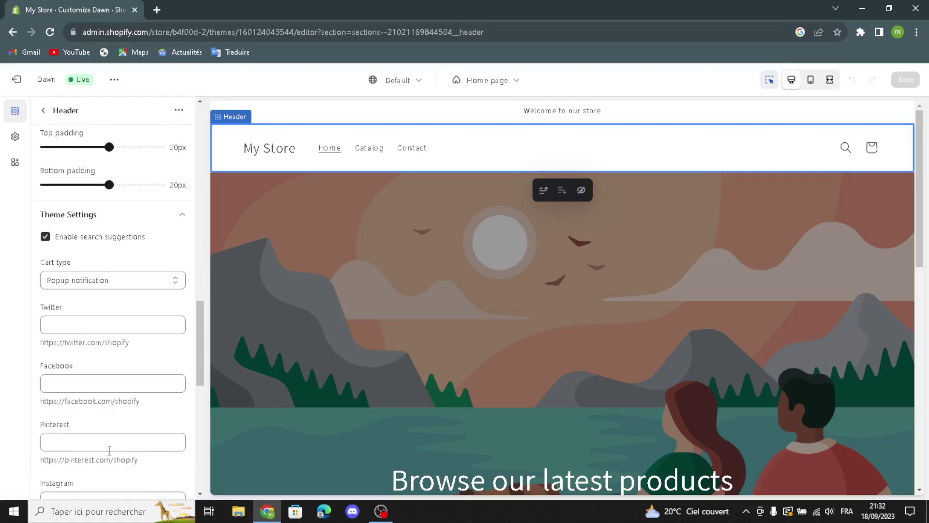
{"action": "left_click", "coordinate": [67, 288]}
{"action": "left_click", "coordinate": [72, 286]}
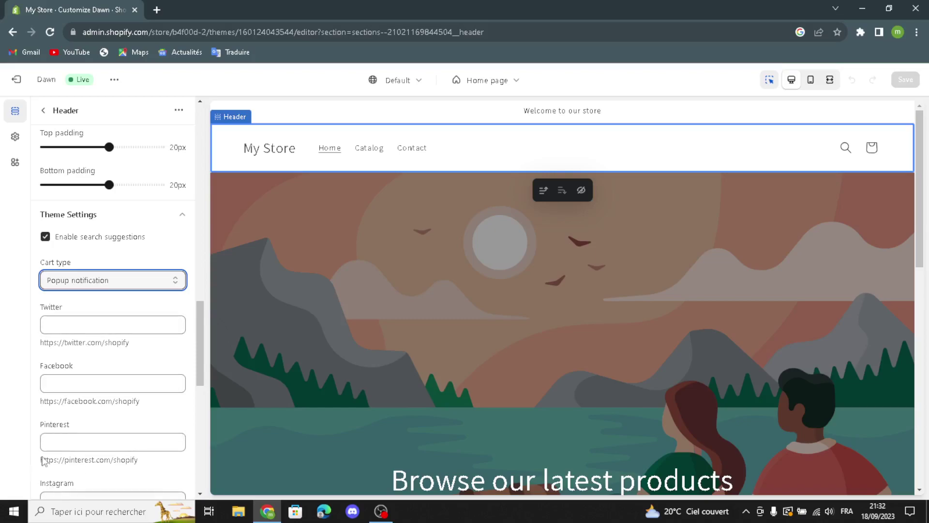
{"action": "scroll", "coordinate": [130, 441], "scroll_direction": "down", "scroll_amount": 1}
{"action": "scroll", "coordinate": [98, 447], "scroll_direction": "down", "scroll_amount": 7}
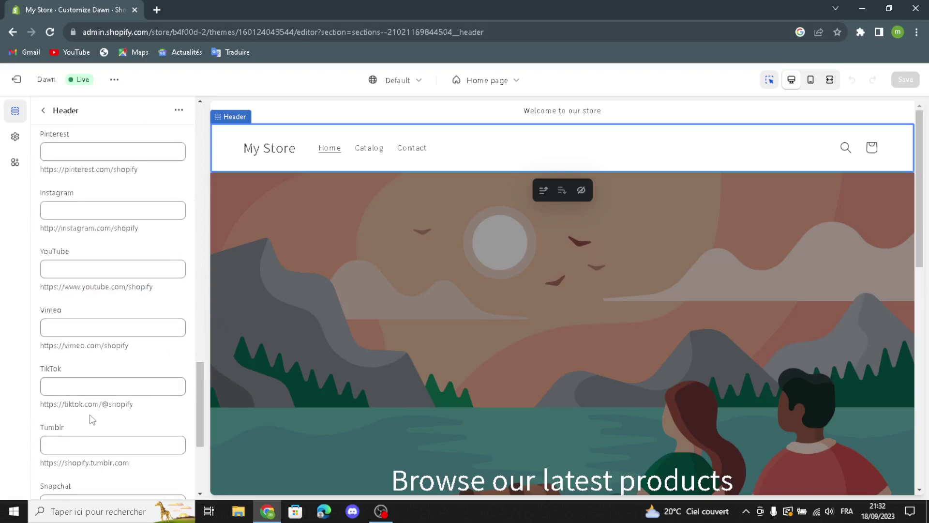
Open the image picker for the header logo and search Google in a new tab for "stock photos and images logo ideas"
{"action": "left_click", "coordinate": [117, 377]}
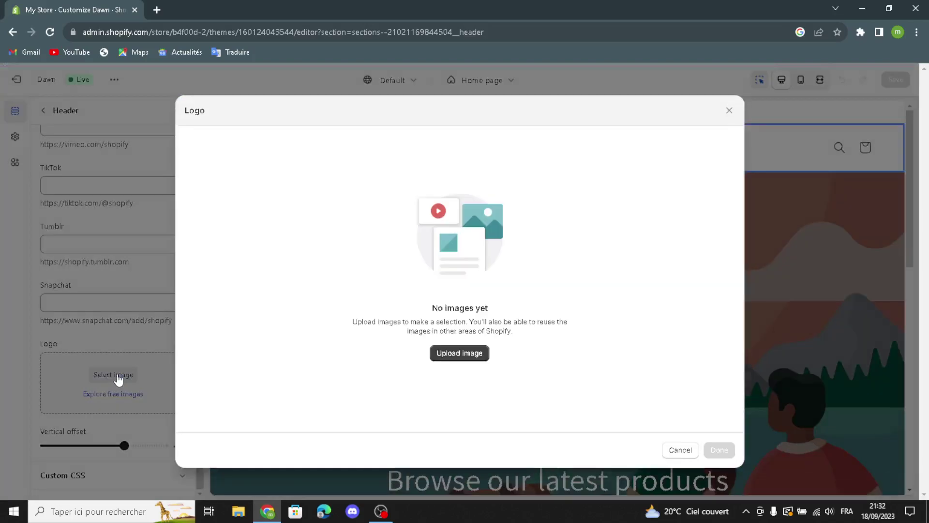
{"action": "left_click", "coordinate": [157, 10]}
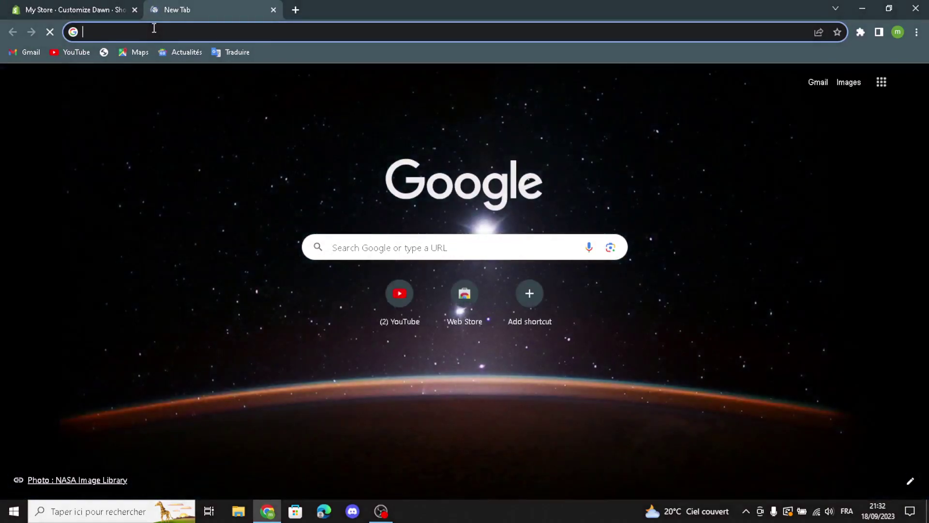
{"action": "type", "text": "sto"}
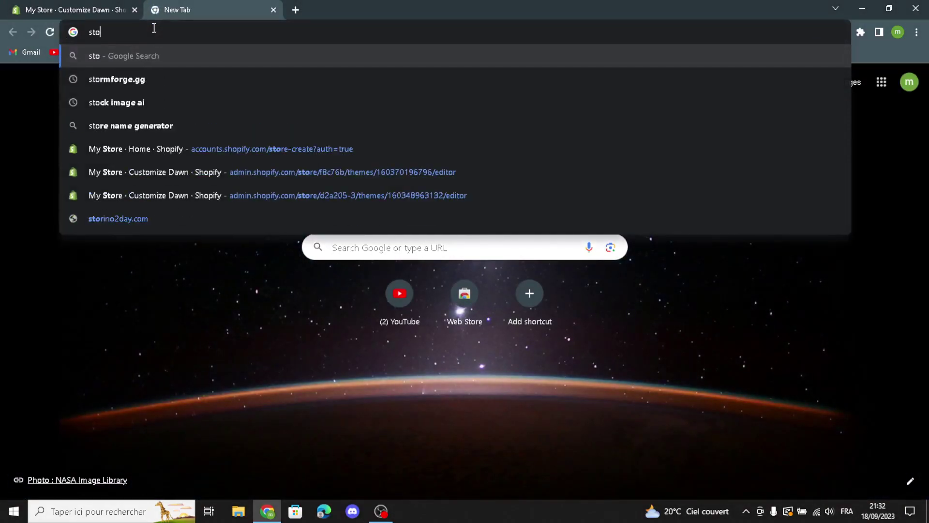
{"action": "type", "text": "ck phot"}
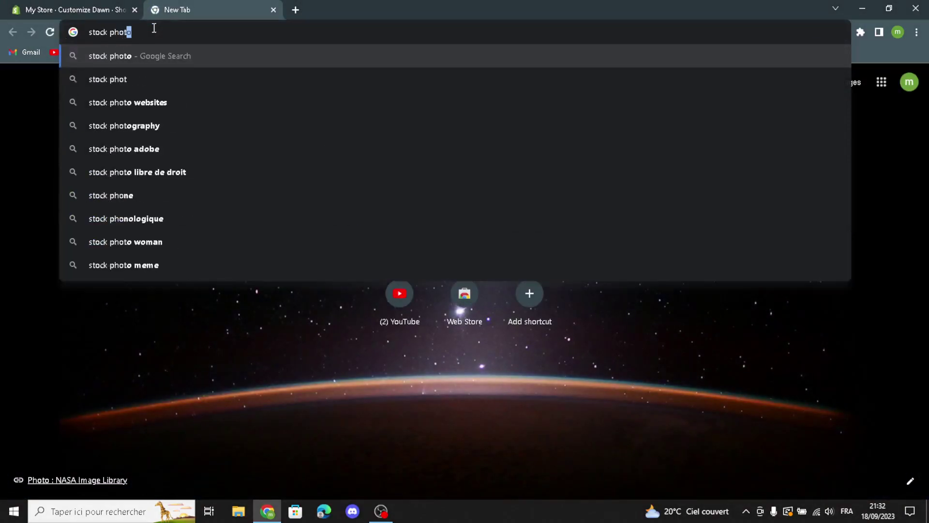
{"action": "type", "text": "os and"}
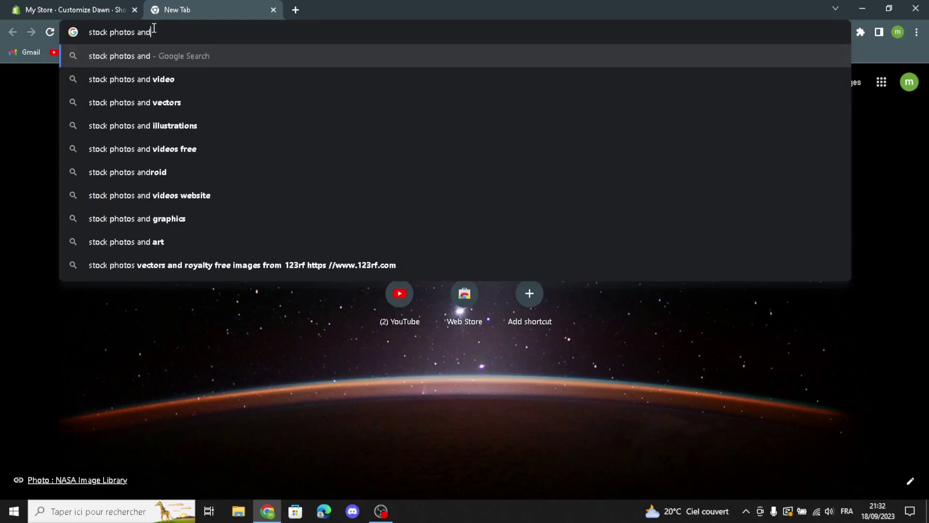
{"action": "type", "text": " imag"}
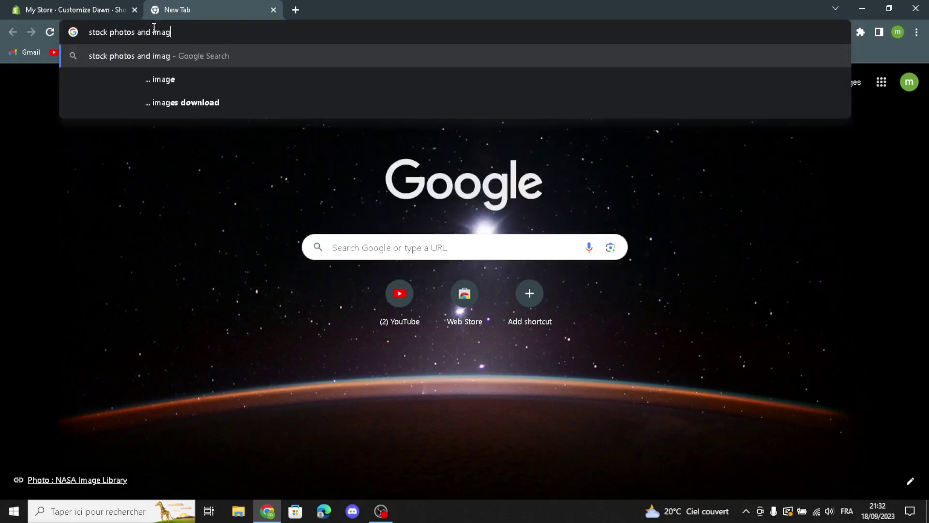
{"action": "type", "text": "es logo "}
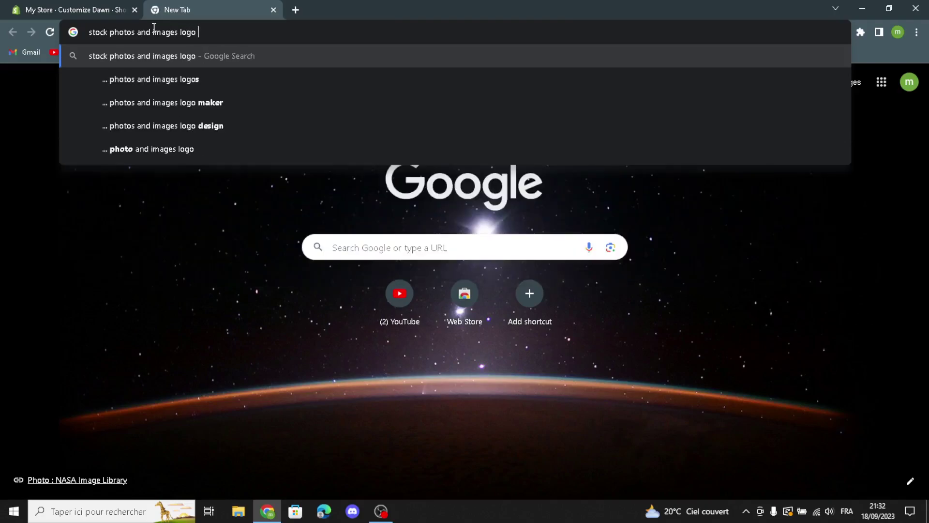
{"action": "type", "text": "ideas$"}
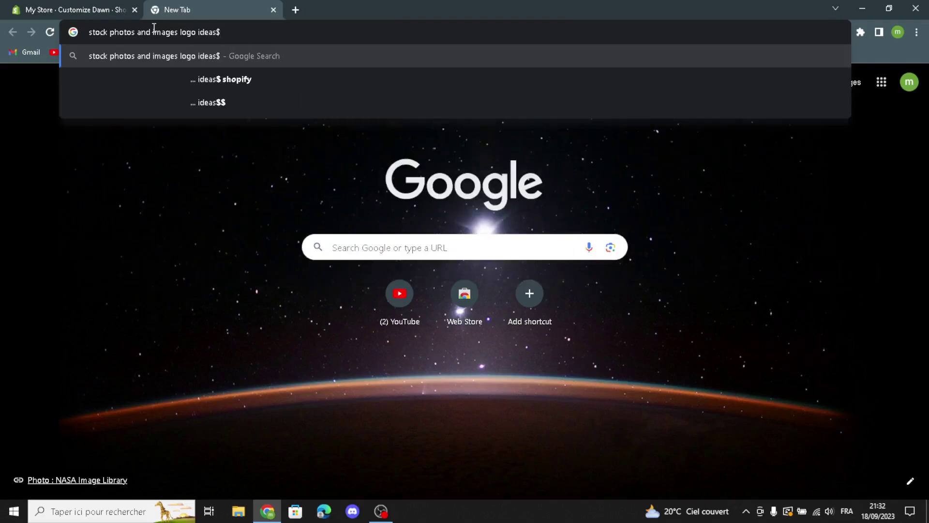
{"action": "key", "text": "BackSpace"}
{"action": "key", "text": "Return"}
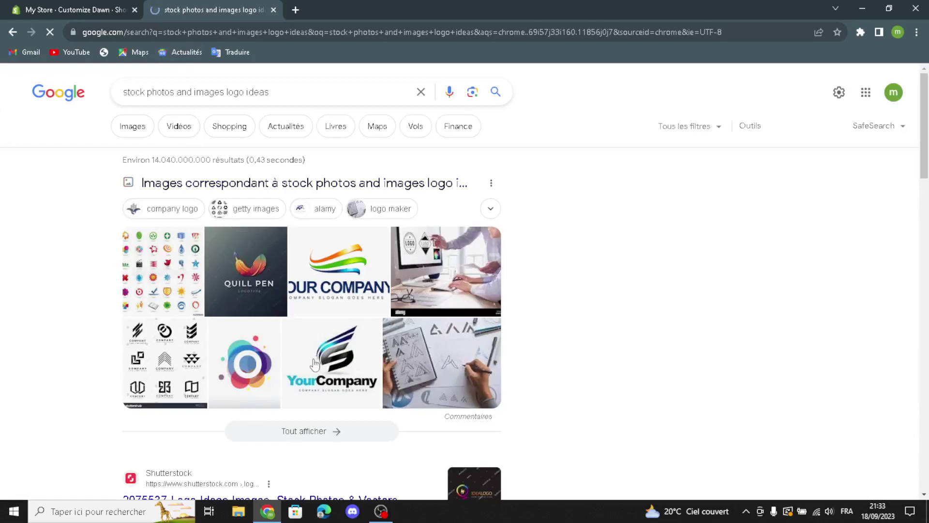
Upload the Quill Pen image from the search results as the header logo, and return to the home page sections
{"action": "left_click_drag", "start_coordinate": [248, 286], "coordinate": [430, 345]}
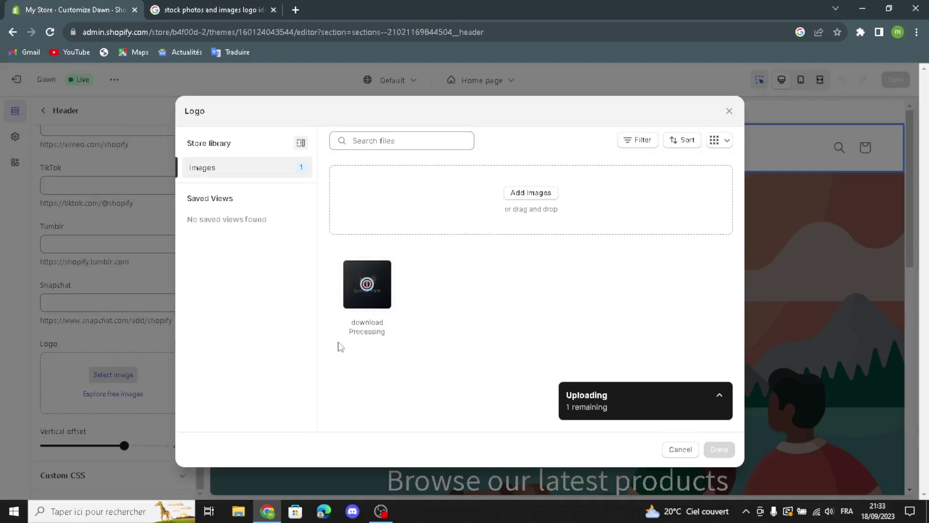
{"action": "left_click", "coordinate": [719, 449]}
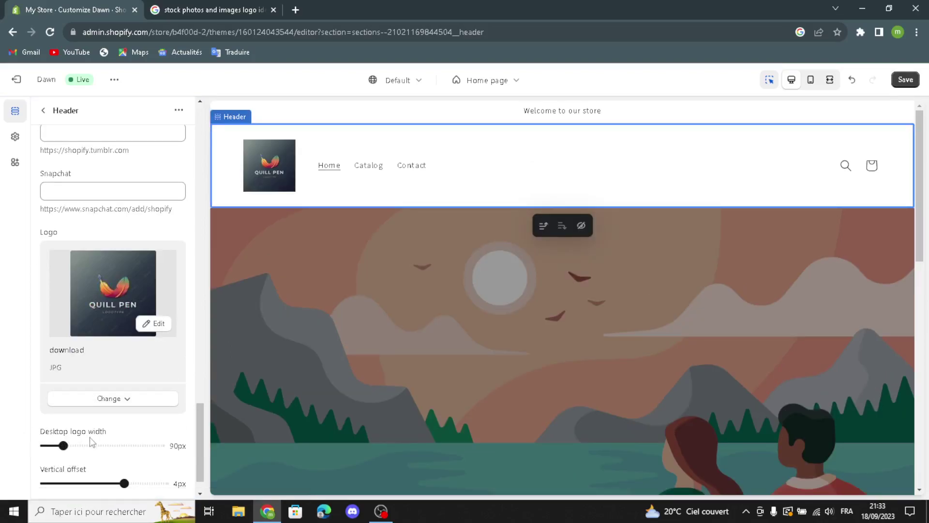
{"action": "left_click", "coordinate": [42, 111]}
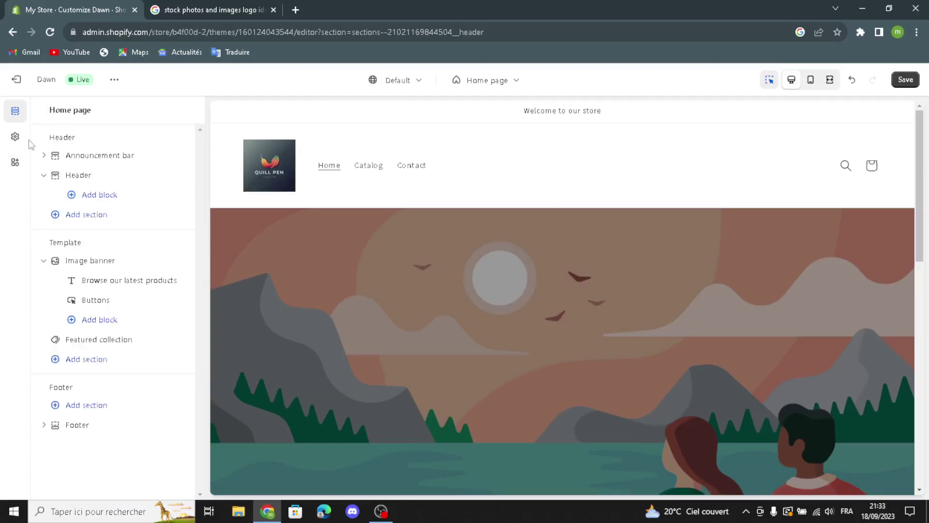
Open the image banner's settings, search Google Images for "stock photos and images" and browse for a banner picture
{"action": "left_click", "coordinate": [82, 265]}
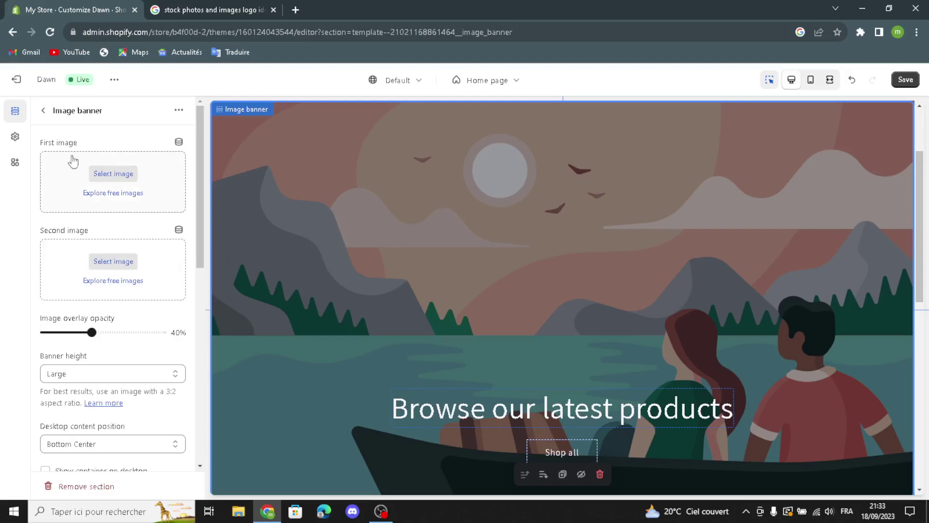
{"action": "left_click", "coordinate": [186, 7]}
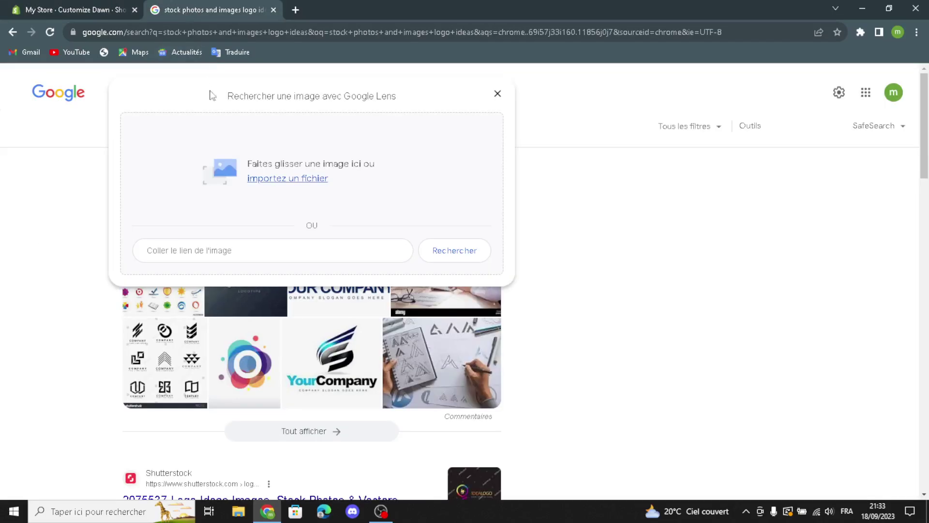
{"action": "left_click", "coordinate": [494, 92]}
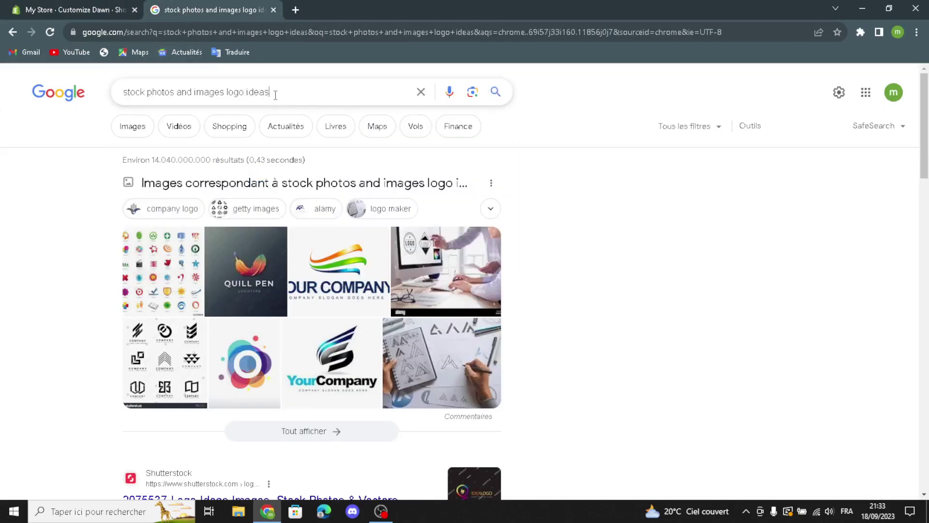
{"action": "key", "text": "BackSpace"}
{"action": "key", "text": "Return"}
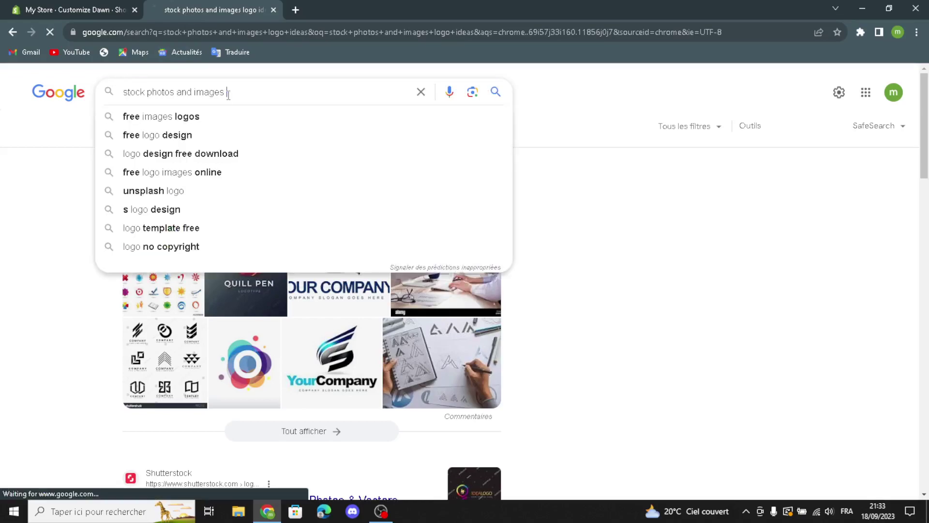
{"action": "left_click", "coordinate": [139, 128]}
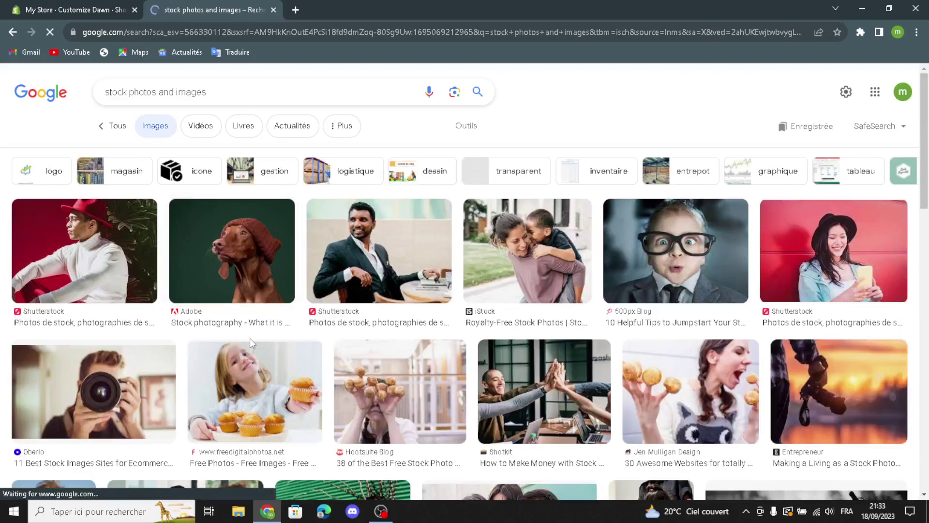
{"action": "scroll", "coordinate": [637, 407], "scroll_direction": "down", "scroll_amount": 5}
{"action": "scroll", "coordinate": [638, 406], "scroll_direction": "down", "scroll_amount": 3}
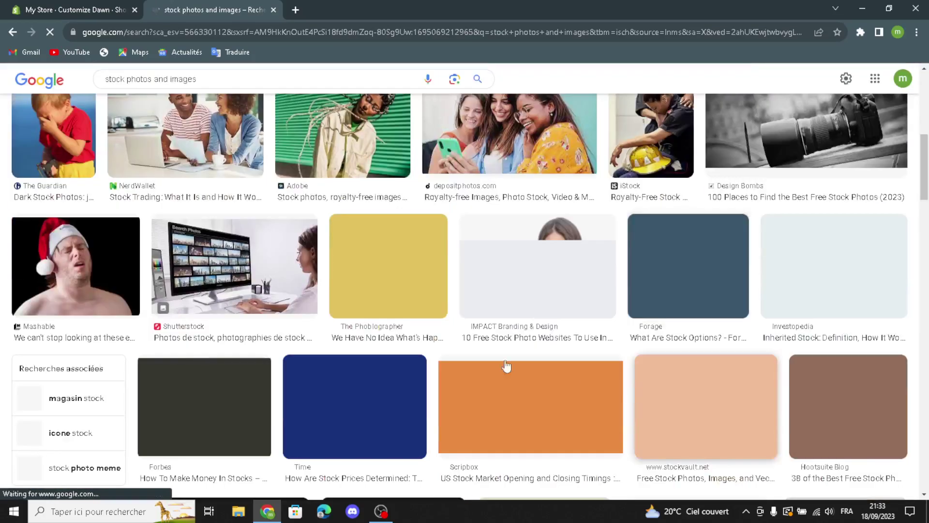
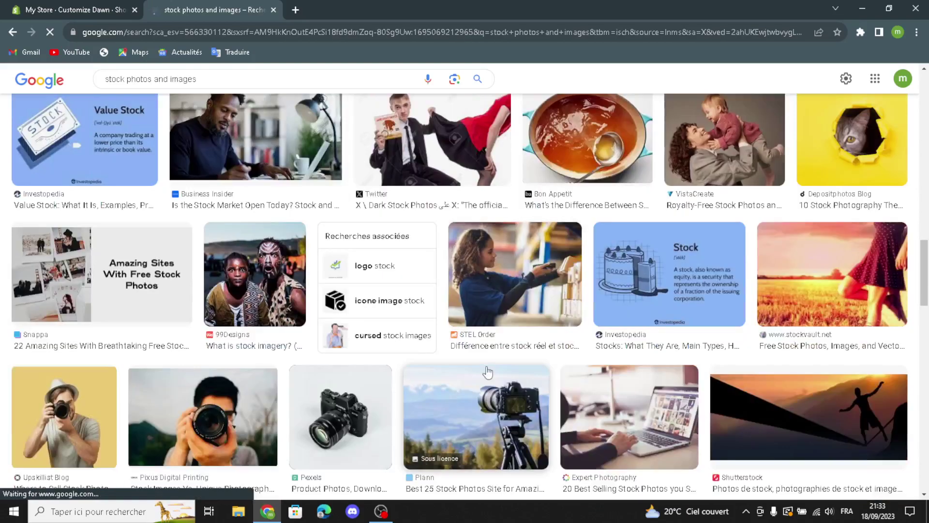
Choose the Buffer photo of hands holding a landscape print from the image results and add it as the image banner's first image
{"action": "scroll", "coordinate": [477, 432], "scroll_direction": "down", "scroll_amount": 3}
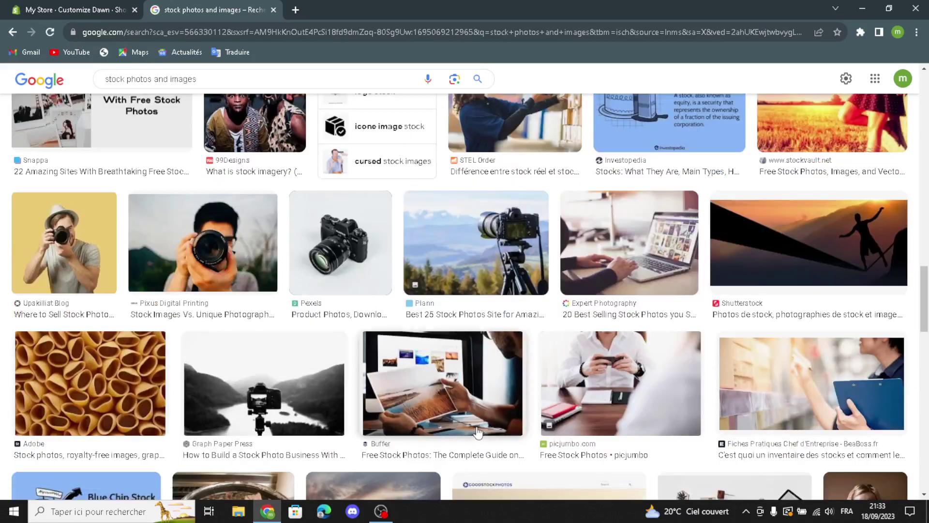
{"action": "left_click", "coordinate": [450, 401]}
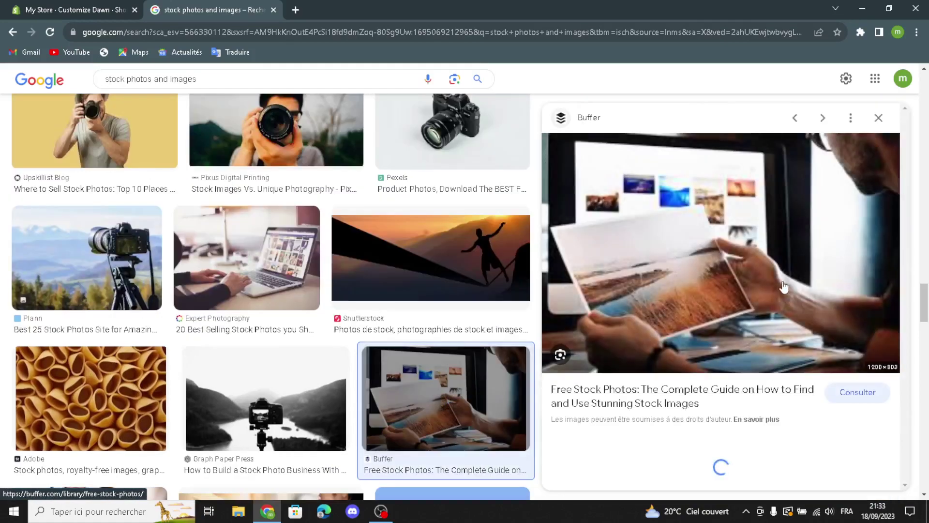
{"action": "left_click_drag", "start_coordinate": [611, 246], "coordinate": [118, 191]}
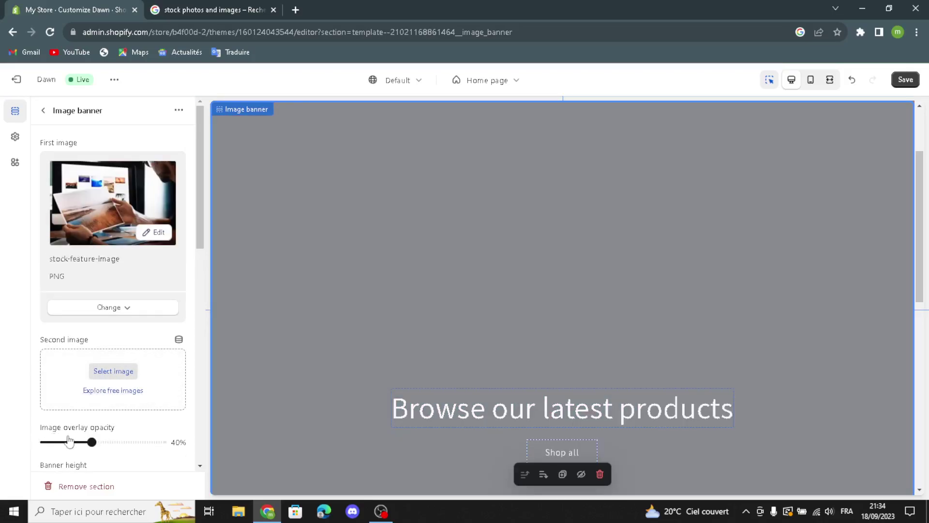
Show the image banner's container on desktop, keeping the content position at Bottom Center and the content alignment at Center
{"action": "scroll", "coordinate": [89, 431], "scroll_direction": "down", "scroll_amount": 3}
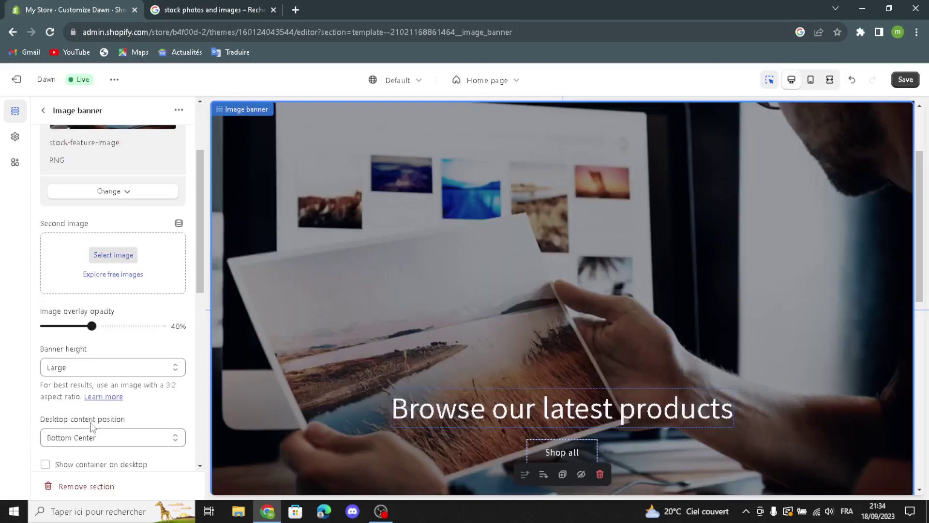
{"action": "left_click", "coordinate": [104, 439]}
{"action": "left_click", "coordinate": [103, 439]}
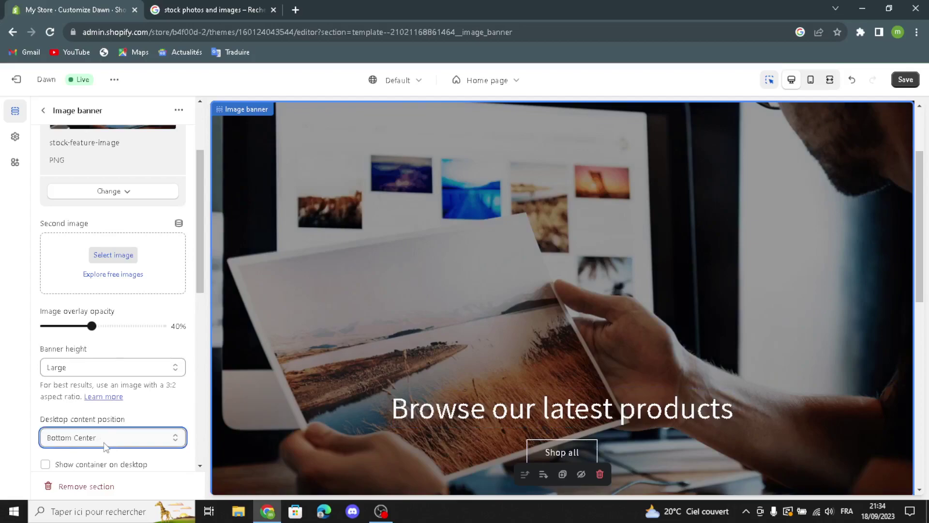
{"action": "scroll", "coordinate": [104, 445], "scroll_direction": "down", "scroll_amount": 1}
{"action": "left_click", "coordinate": [52, 406]}
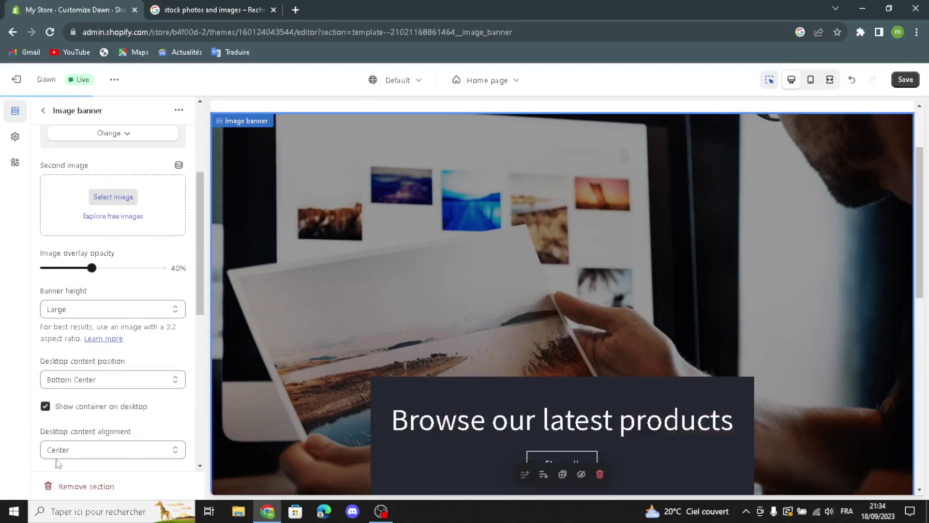
{"action": "left_click", "coordinate": [65, 451]}
{"action": "left_click", "coordinate": [65, 451]}
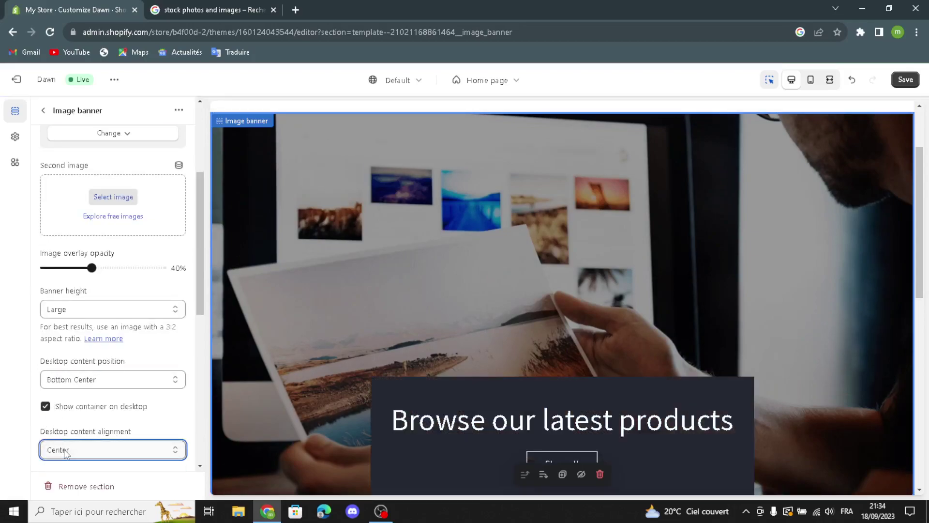
Enable stacked images and the container on mobile for the image banner, and return to the home page sections
{"action": "scroll", "coordinate": [65, 450], "scroll_direction": "down", "scroll_amount": 5}
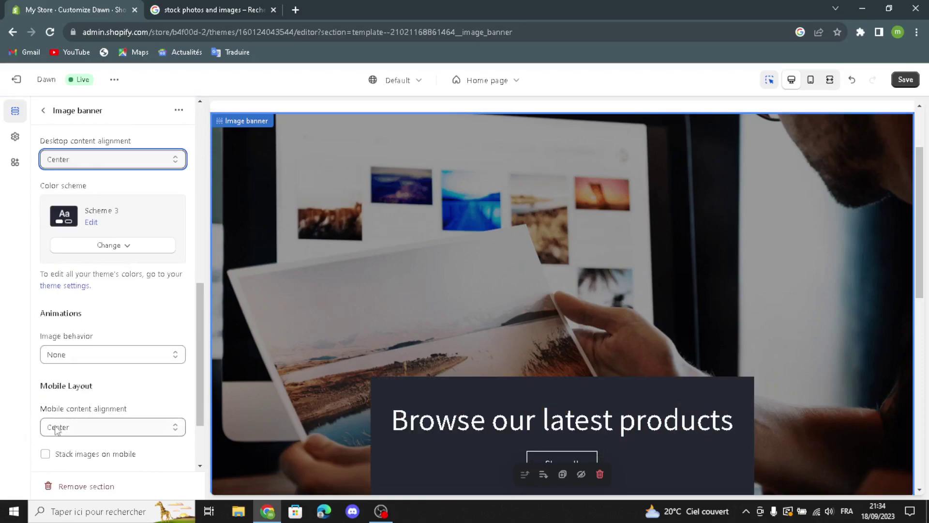
{"action": "scroll", "coordinate": [60, 460], "scroll_direction": "down", "scroll_amount": 2}
{"action": "left_click", "coordinate": [45, 361]}
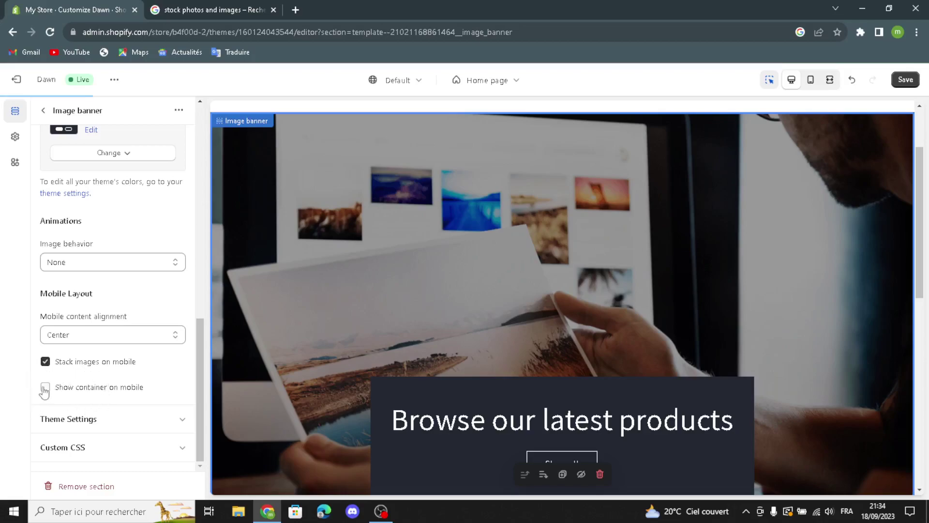
{"action": "left_click", "coordinate": [45, 388]}
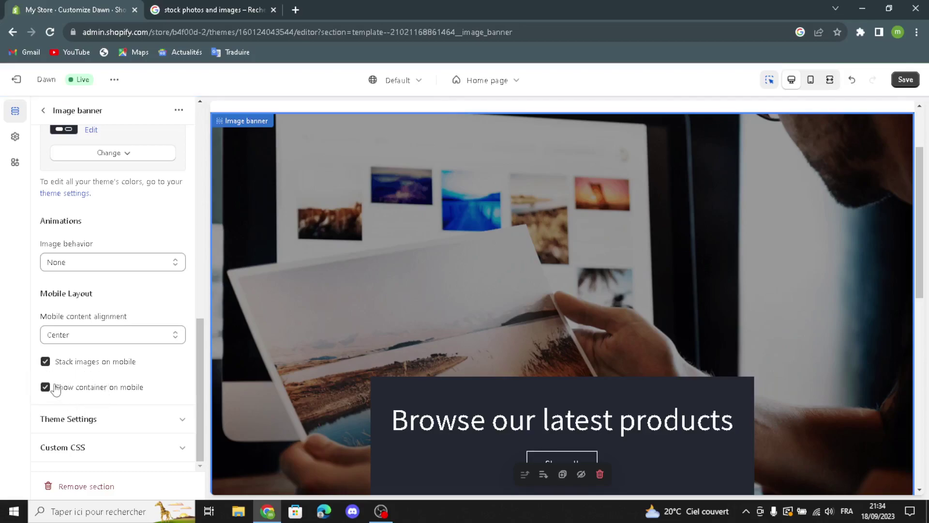
{"action": "left_click", "coordinate": [43, 111]}
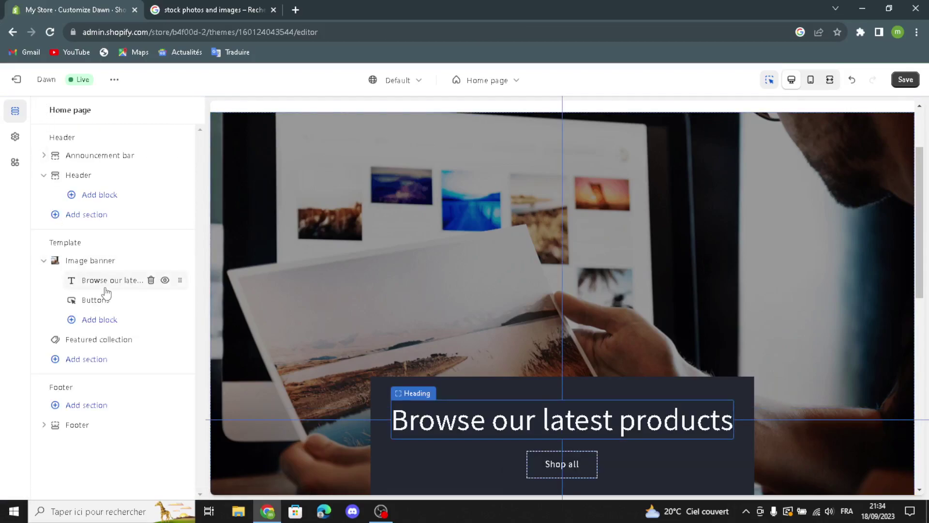
Generate the banner heading from "stock photos and images" and apply the suggestion "Unleash Your Creativity with High-Quality Stock Photos and Images."
{"action": "left_click", "coordinate": [99, 286]}
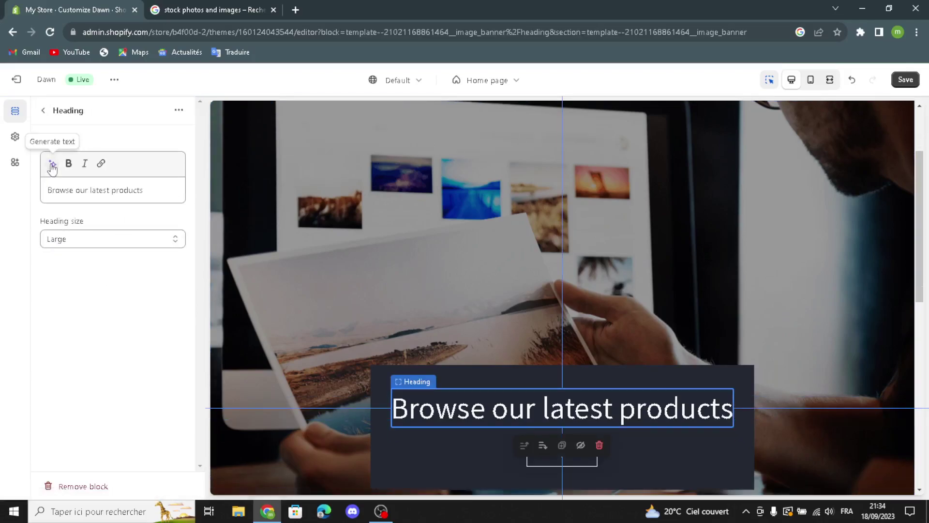
{"action": "left_click", "coordinate": [52, 163]}
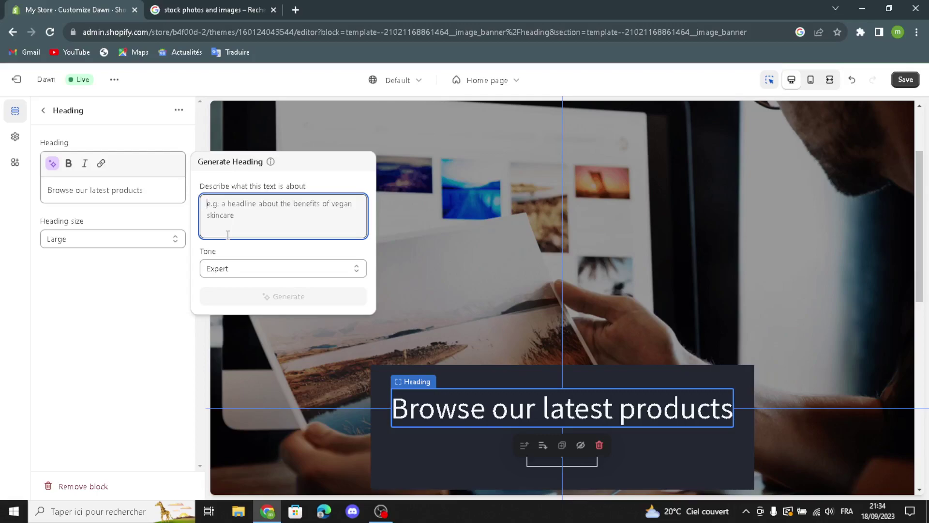
{"action": "type", "text": "stoc"}
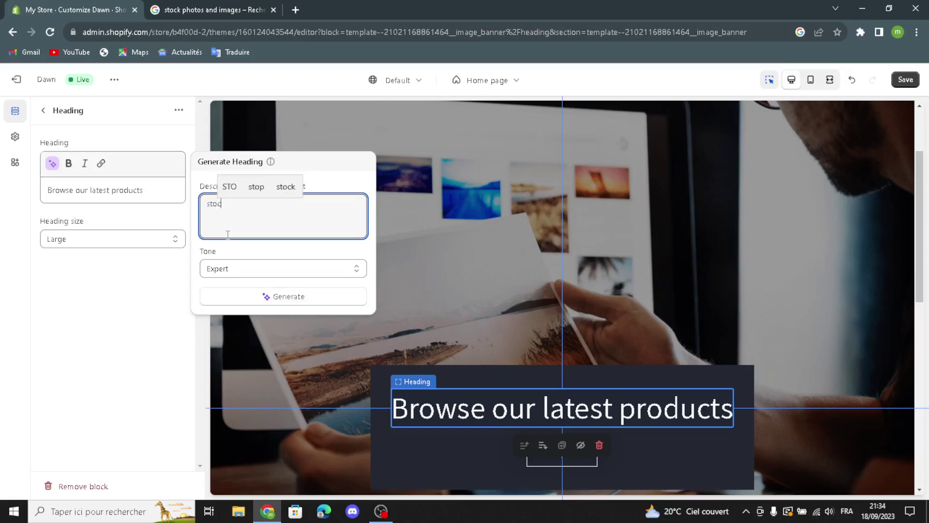
{"action": "type", "text": "k pho"}
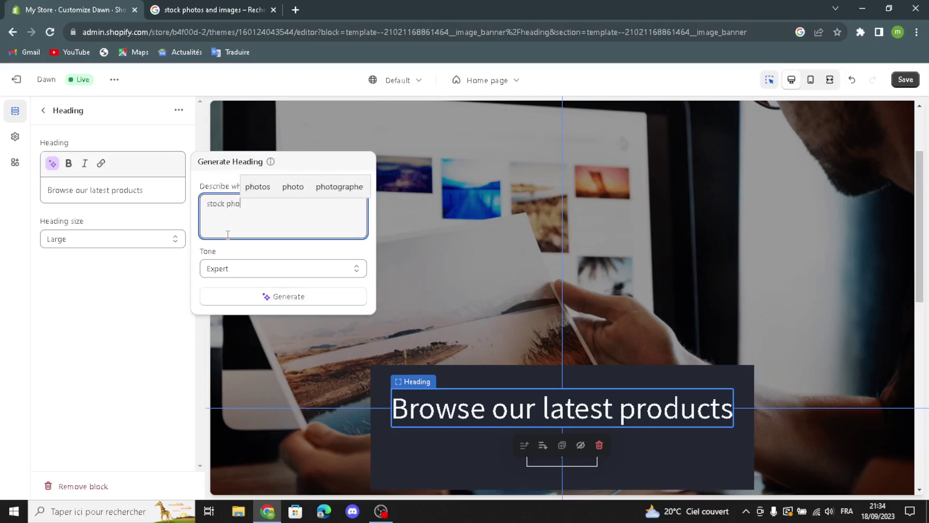
{"action": "type", "text": "tos a"}
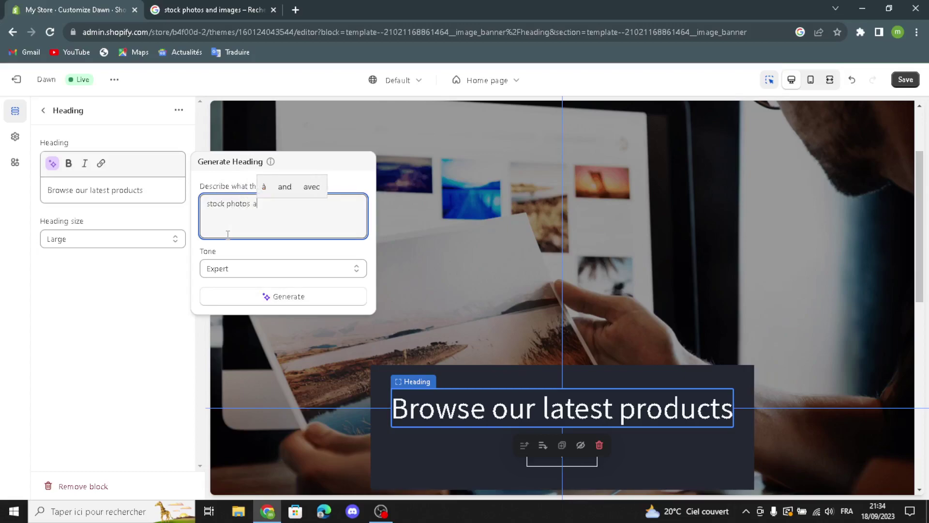
{"action": "type", "text": "nd ima"}
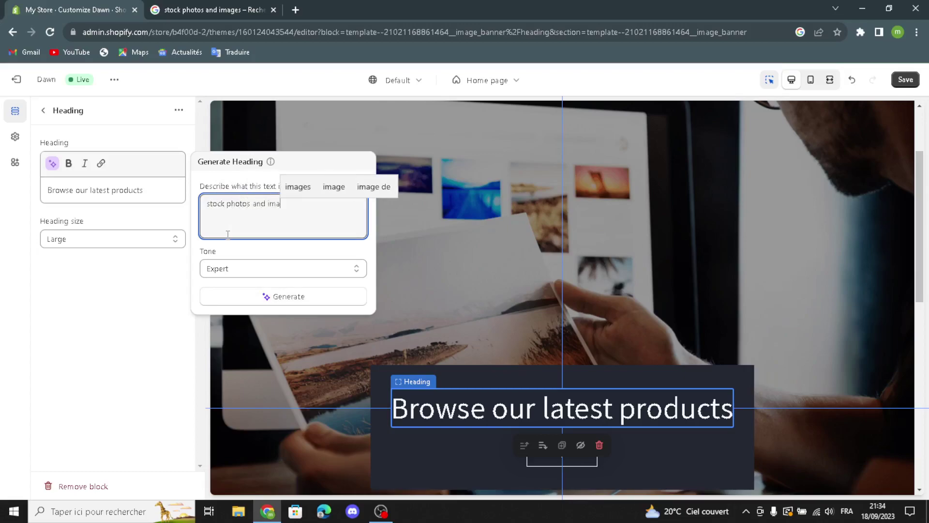
{"action": "type", "text": "ges"}
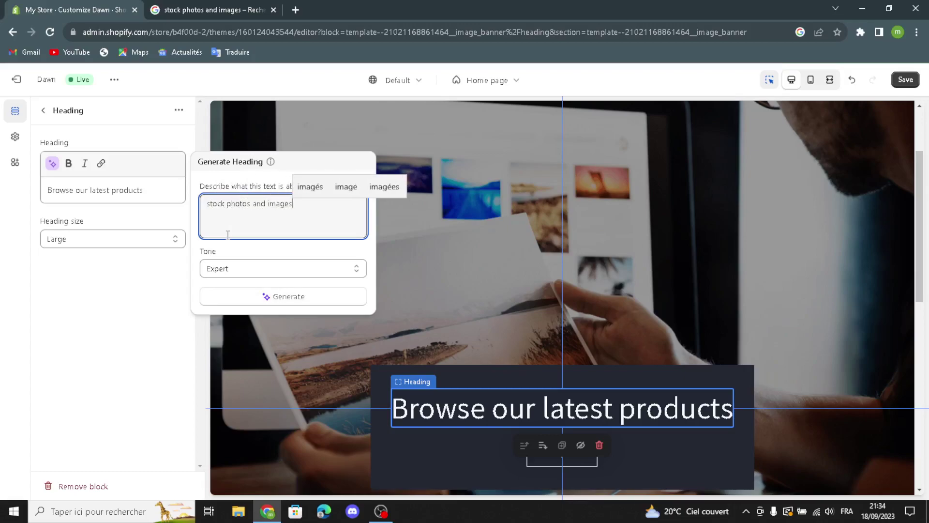
{"action": "left_click", "coordinate": [279, 300]}
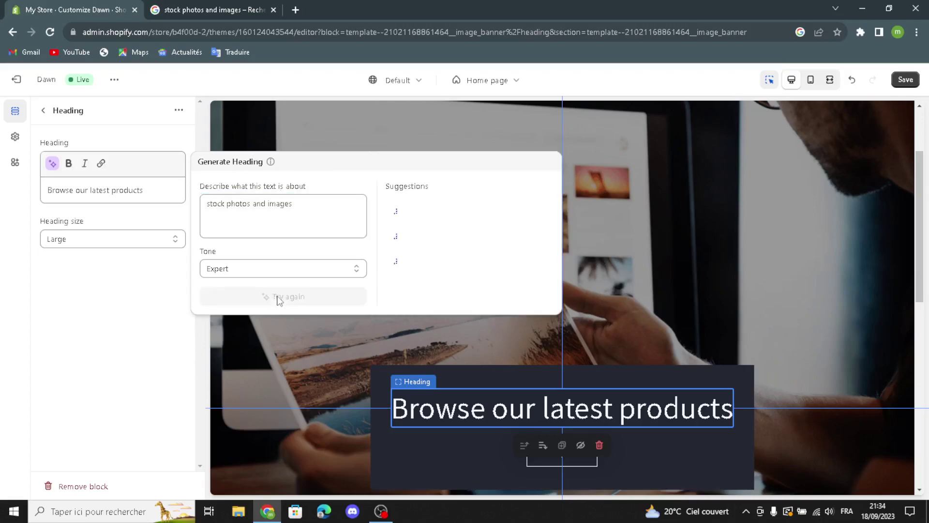
{"action": "left_click", "coordinate": [426, 209]}
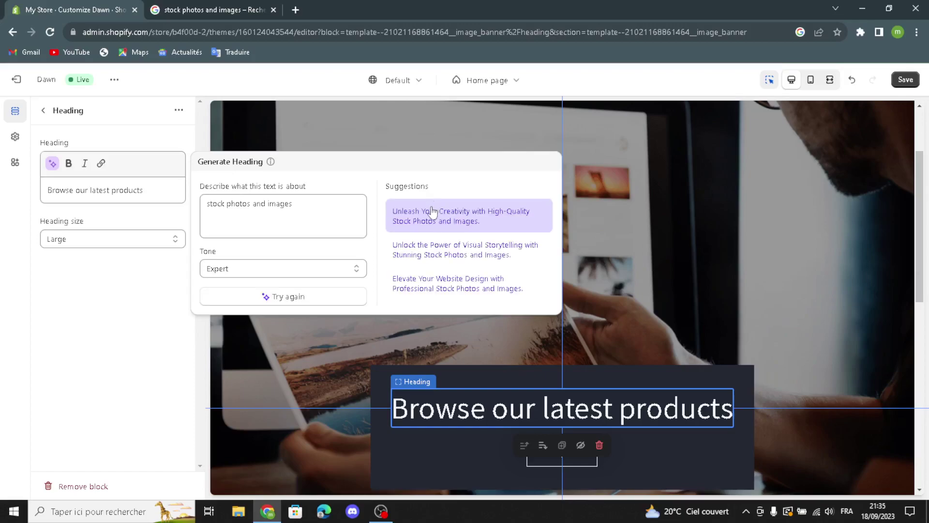
Set the banner heading's size to Medium and return to the home page sections
{"action": "left_click", "coordinate": [160, 262]}
{"action": "left_click", "coordinate": [157, 258]}
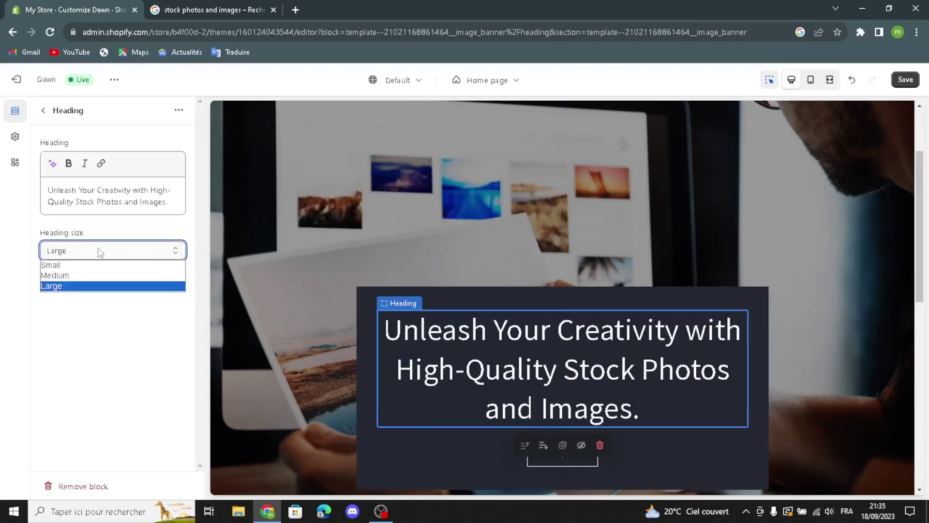
{"action": "left_click", "coordinate": [107, 271]}
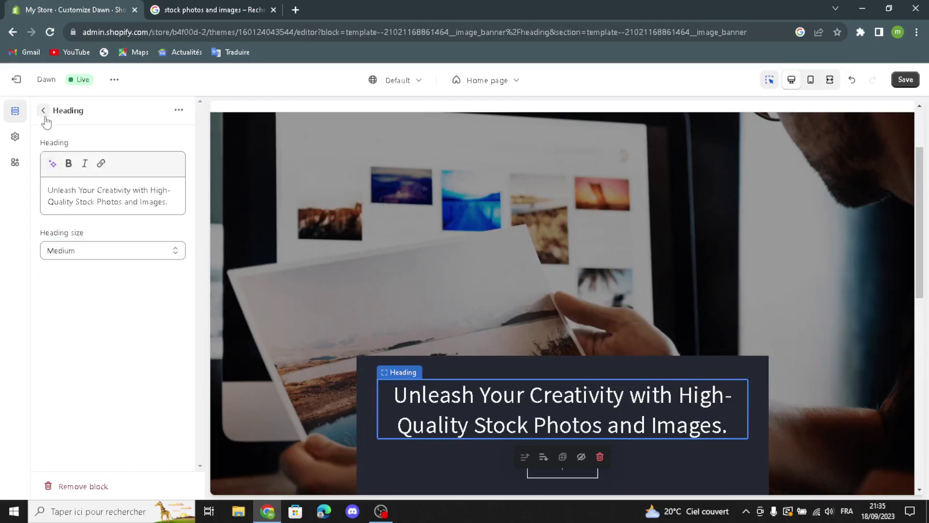
{"action": "left_click", "coordinate": [43, 110]}
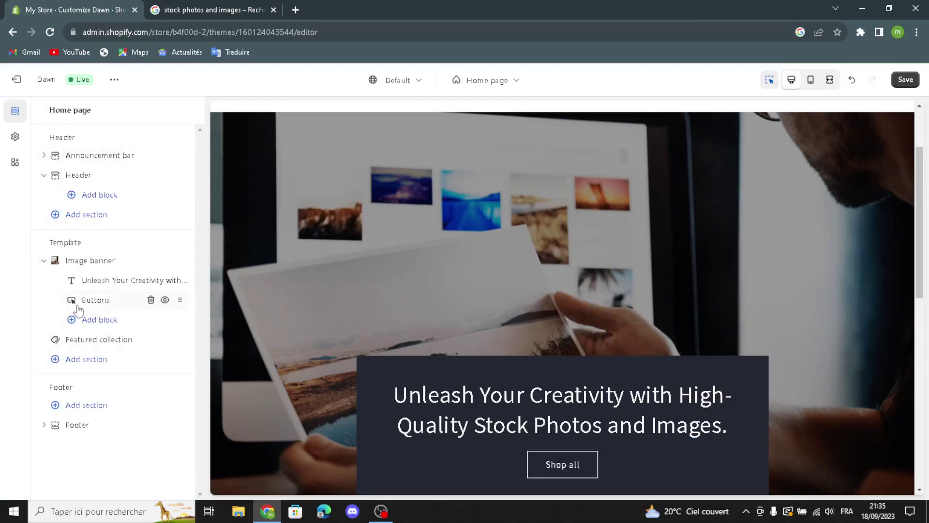
Keep "Shop all" as the banner's first button label, enable the outline style for the second button, and return to the sections
{"action": "left_click", "coordinate": [77, 301]}
{"action": "left_click_drag", "start_coordinate": [88, 159], "coordinate": [60, 169]}
{"action": "type", "text": "all"}
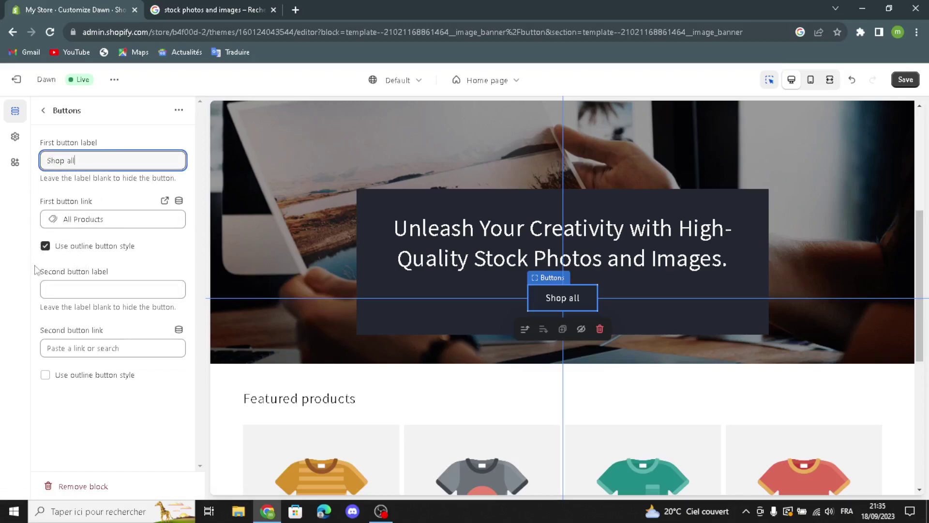
{"action": "left_click", "coordinate": [59, 289]}
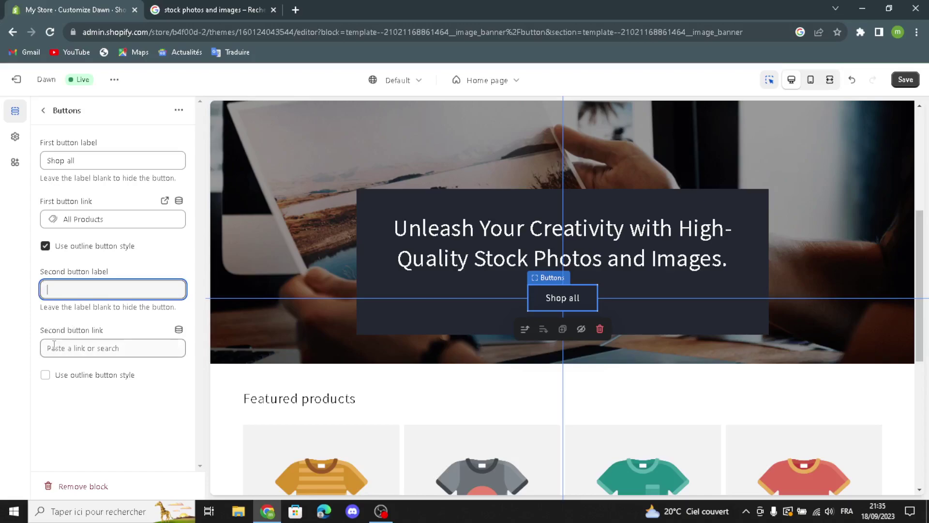
{"action": "left_click", "coordinate": [45, 374]}
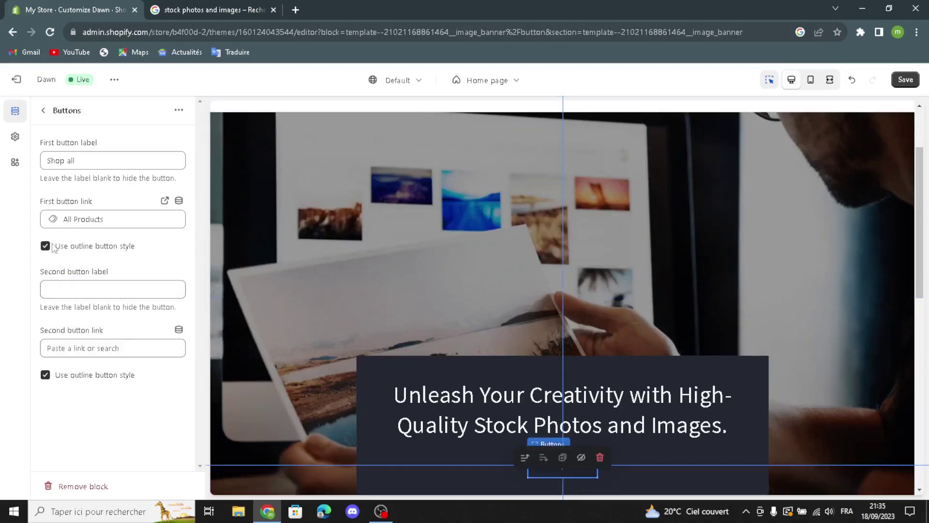
{"action": "left_click", "coordinate": [43, 110]}
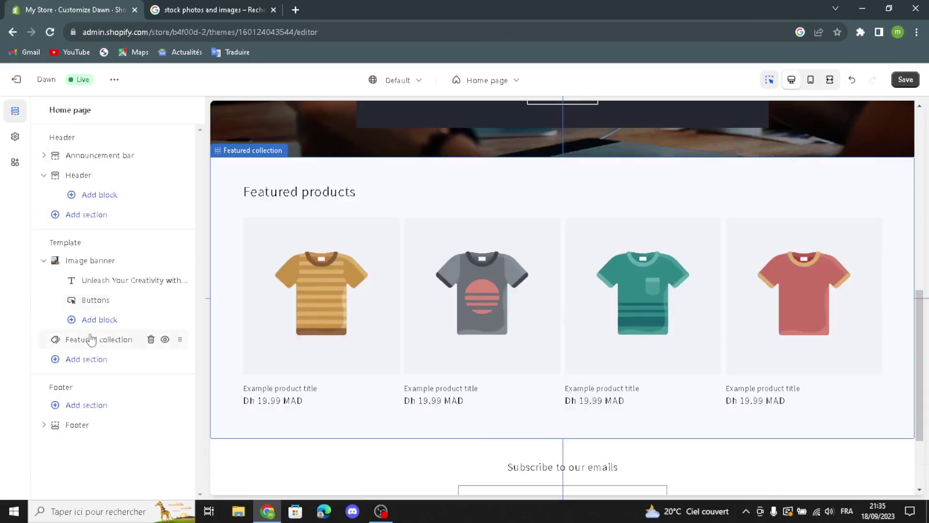
Generate the featured collection's heading from "stock images and photos" and apply the suggestion "Unlock Your Creativity with Stunning Stock Images."
{"action": "left_click", "coordinate": [91, 339]}
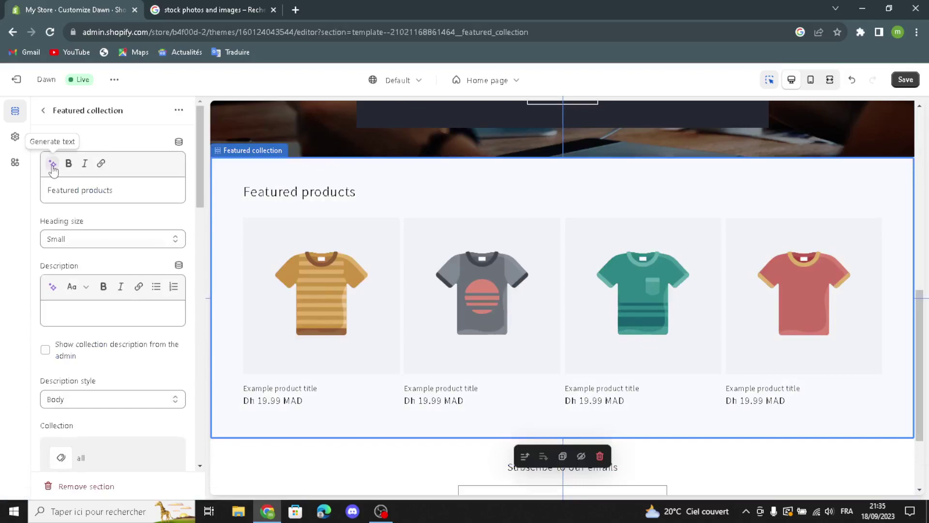
{"action": "left_click", "coordinate": [53, 164]}
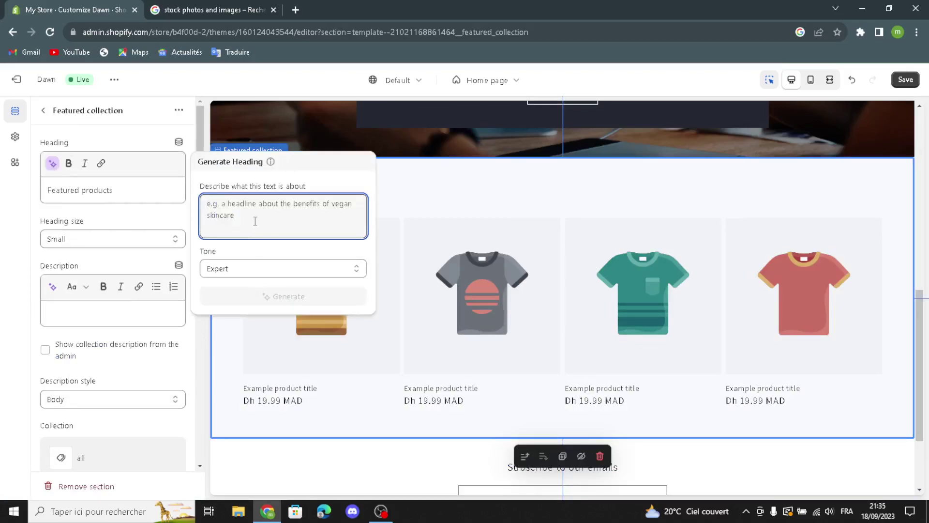
{"action": "type", "text": "s"}
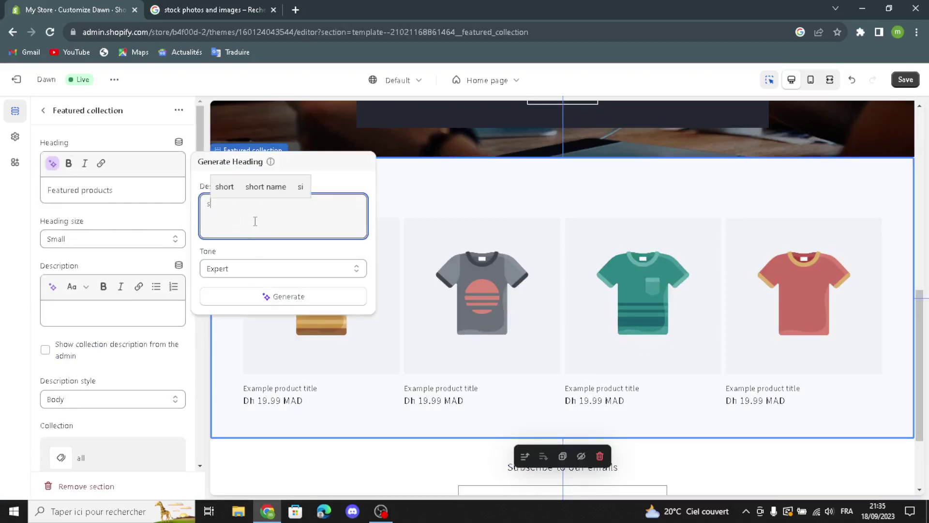
{"action": "type", "text": "tock images a"}
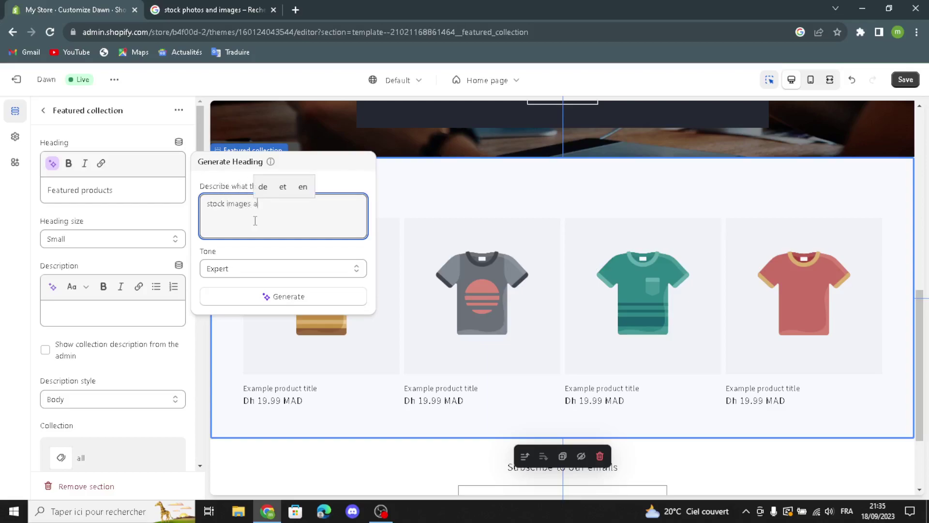
{"action": "type", "text": "nd p"}
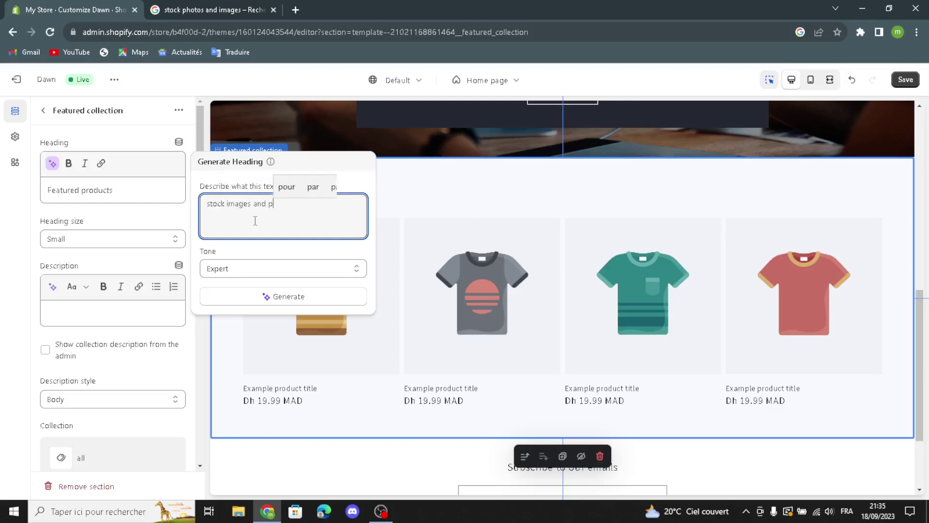
{"action": "type", "text": "hotod"}
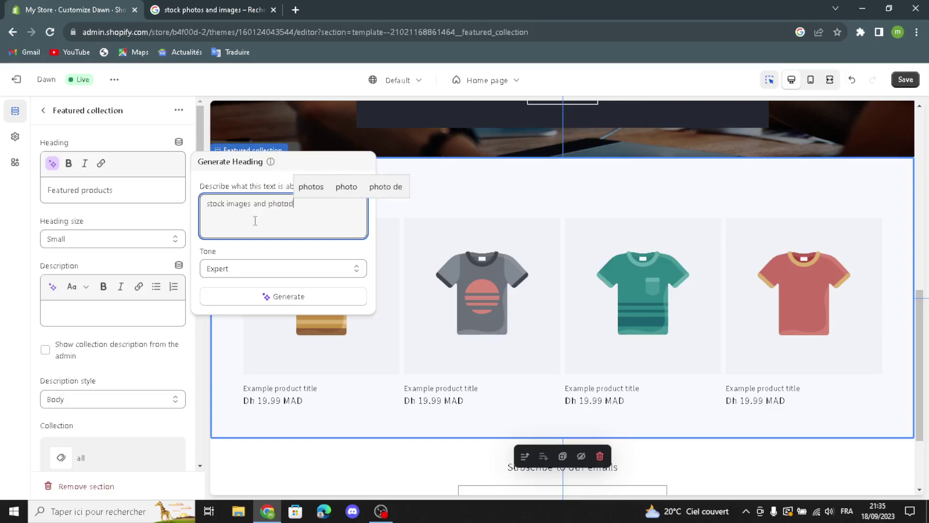
{"action": "key", "text": "BackSpace"}
{"action": "type", "text": "s"}
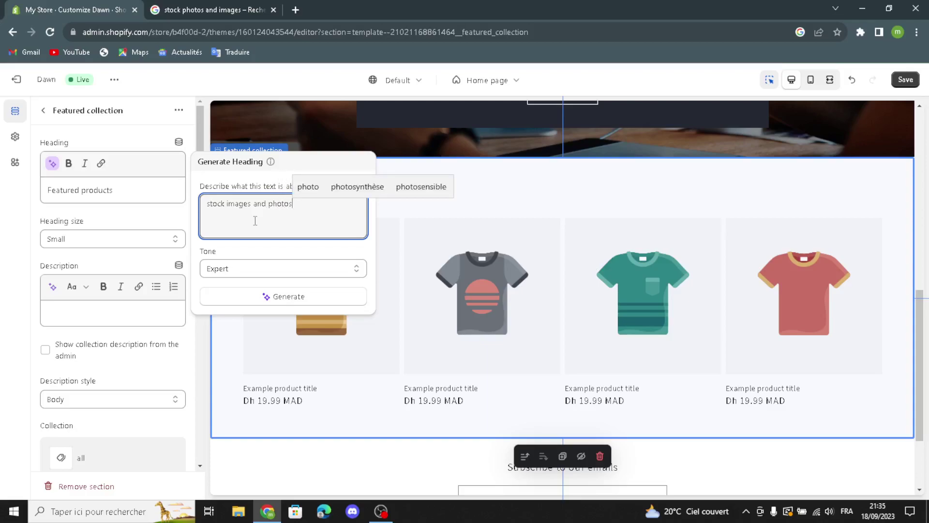
{"action": "left_click", "coordinate": [250, 304]}
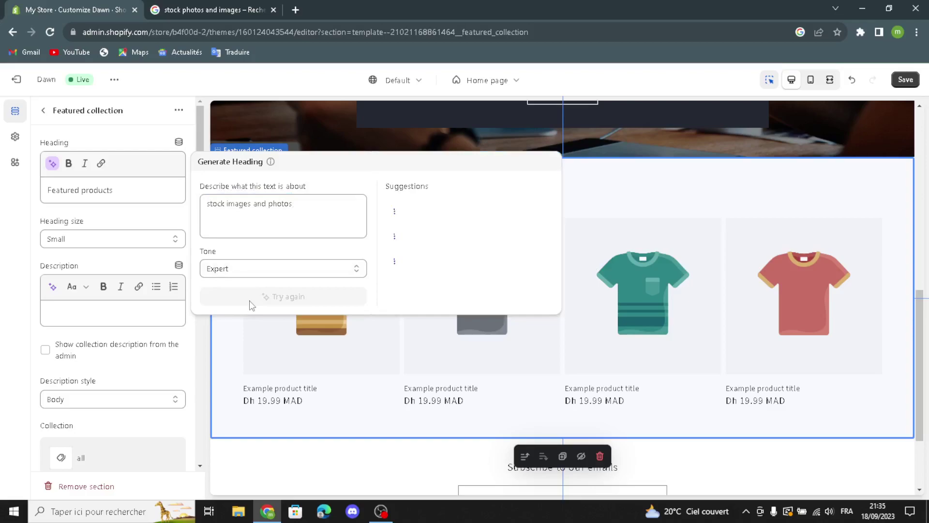
{"action": "left_click", "coordinate": [534, 223]}
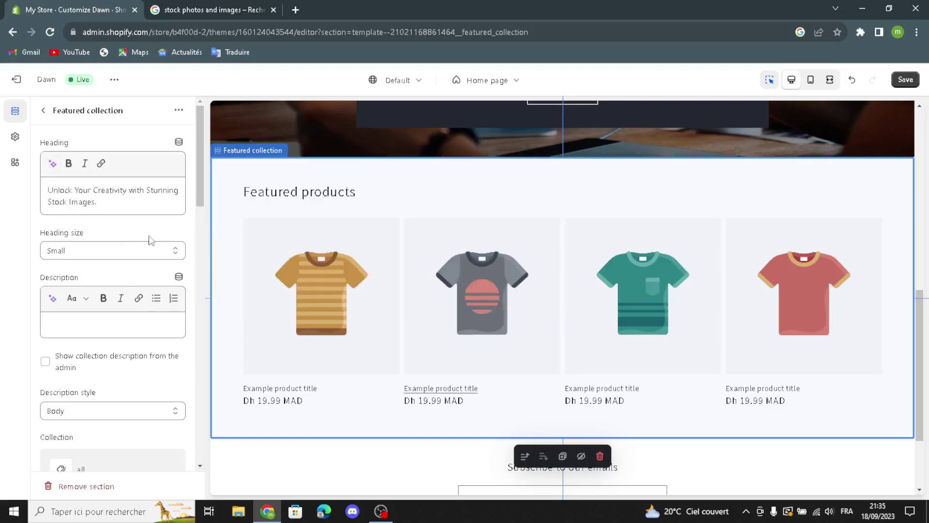
Set the featured collection's heading size to Medium, leaving its description empty
{"action": "left_click", "coordinate": [97, 250]}
{"action": "left_click", "coordinate": [87, 272]}
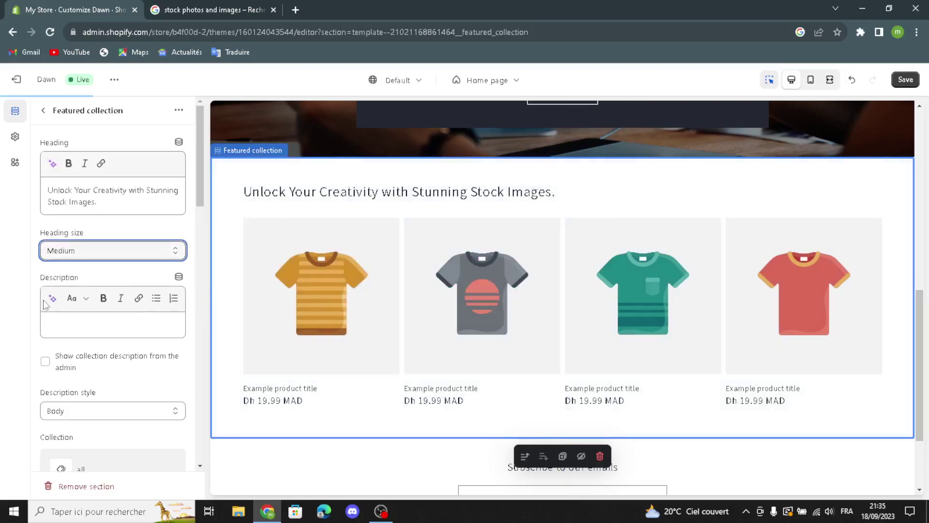
{"action": "left_click", "coordinate": [52, 298]}
{"action": "left_click", "coordinate": [18, 293]}
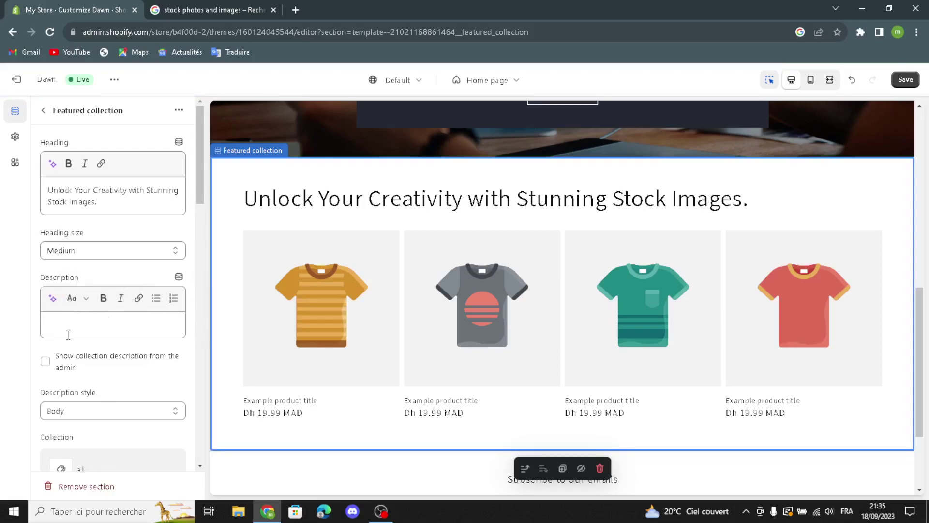
Show the collection description from the admin in the featured collection and keep Body as the description style
{"action": "left_click", "coordinate": [45, 361]}
{"action": "scroll", "coordinate": [116, 421], "scroll_direction": "down", "scroll_amount": 1}
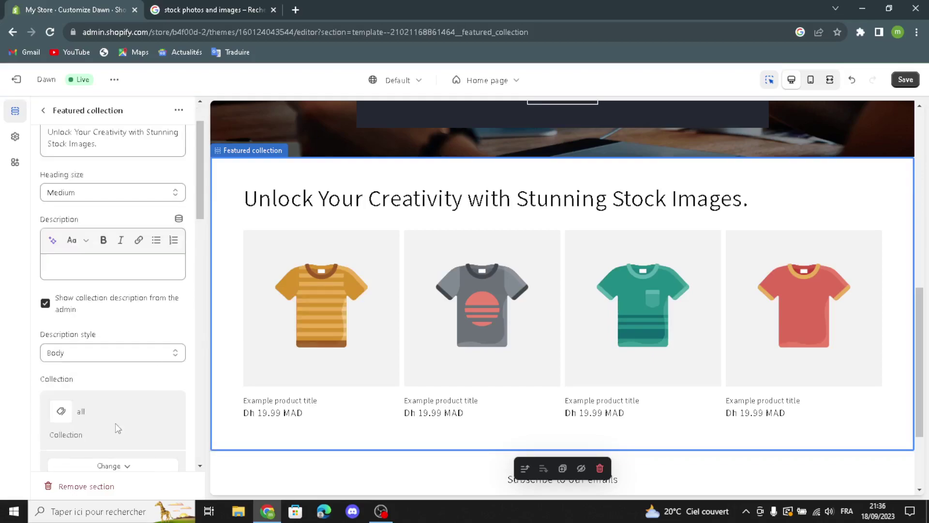
{"action": "left_click", "coordinate": [84, 355]}
{"action": "left_click", "coordinate": [84, 367]}
{"action": "scroll", "coordinate": [87, 415], "scroll_direction": "down", "scroll_amount": 2}
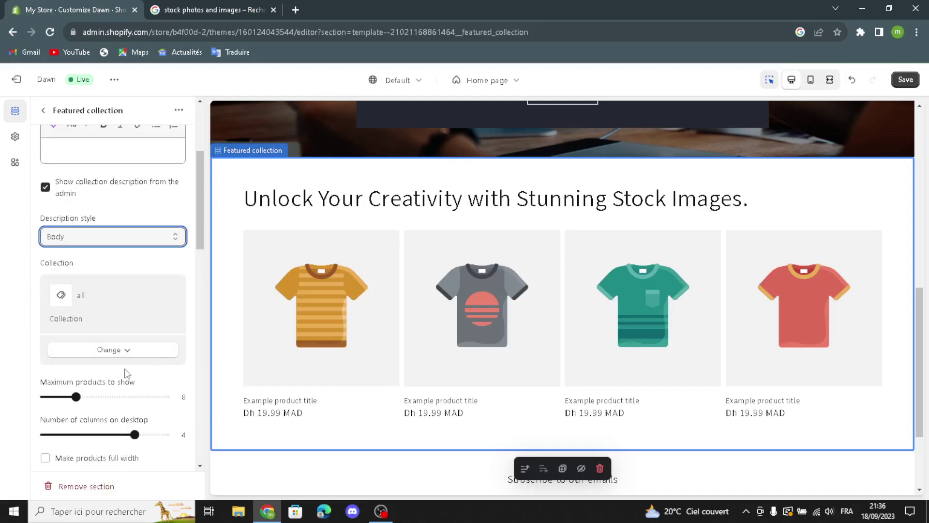
Make the featured collection's products full width and enable its carousel on desktop
{"action": "scroll", "coordinate": [133, 373], "scroll_direction": "down", "scroll_amount": 1}
{"action": "left_click", "coordinate": [45, 400]}
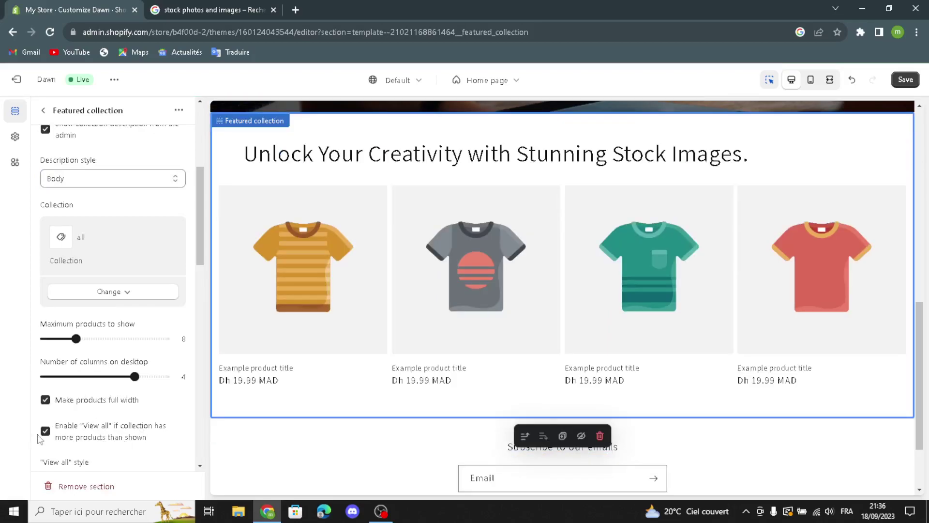
{"action": "scroll", "coordinate": [52, 448], "scroll_direction": "down", "scroll_amount": 1}
{"action": "scroll", "coordinate": [53, 448], "scroll_direction": "down", "scroll_amount": 1}
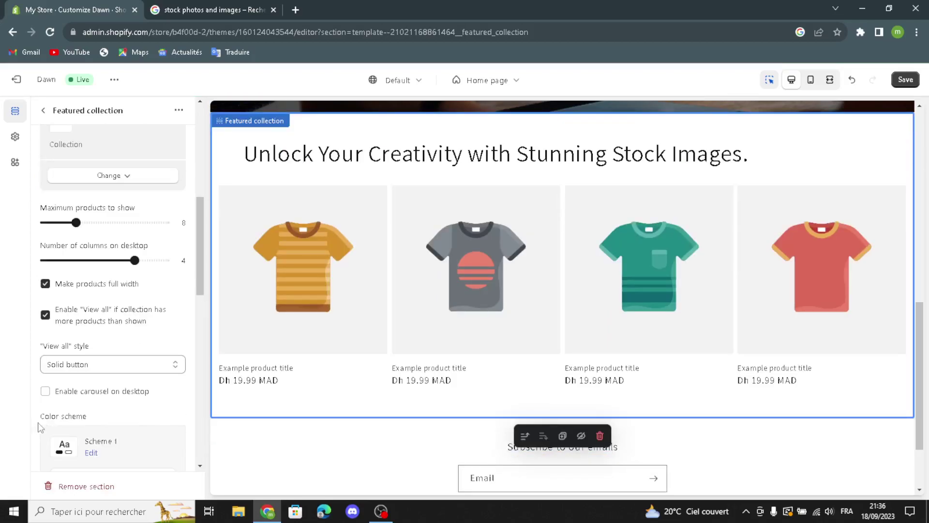
{"action": "left_click", "coordinate": [45, 391]}
Enable the vendor, product rating and quick add button on the featured collection's product cards
{"action": "scroll", "coordinate": [141, 434], "scroll_direction": "down", "scroll_amount": 5}
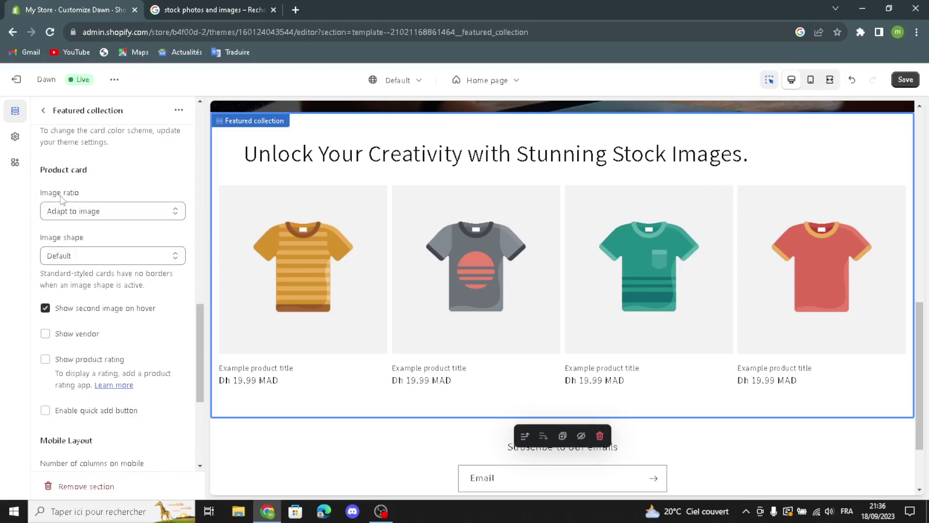
{"action": "left_click", "coordinate": [45, 334]}
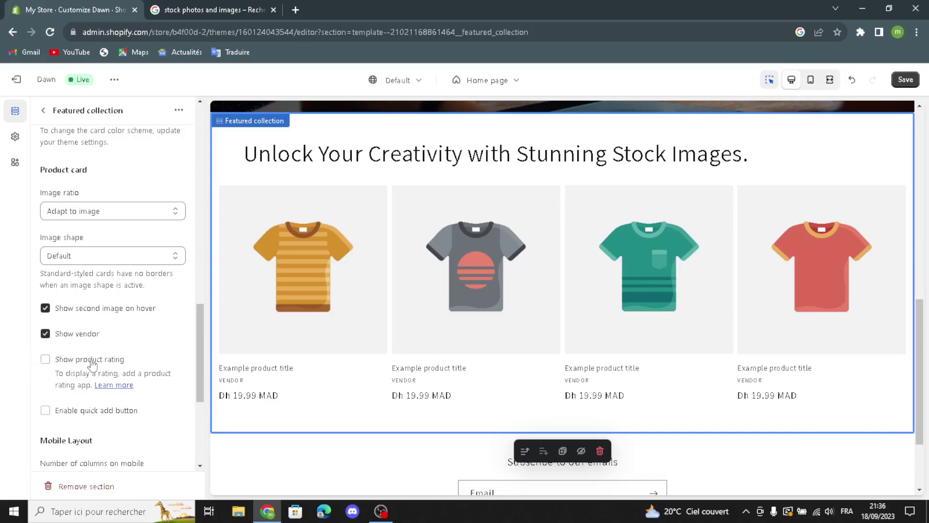
{"action": "left_click", "coordinate": [45, 359]}
{"action": "left_click", "coordinate": [45, 410]}
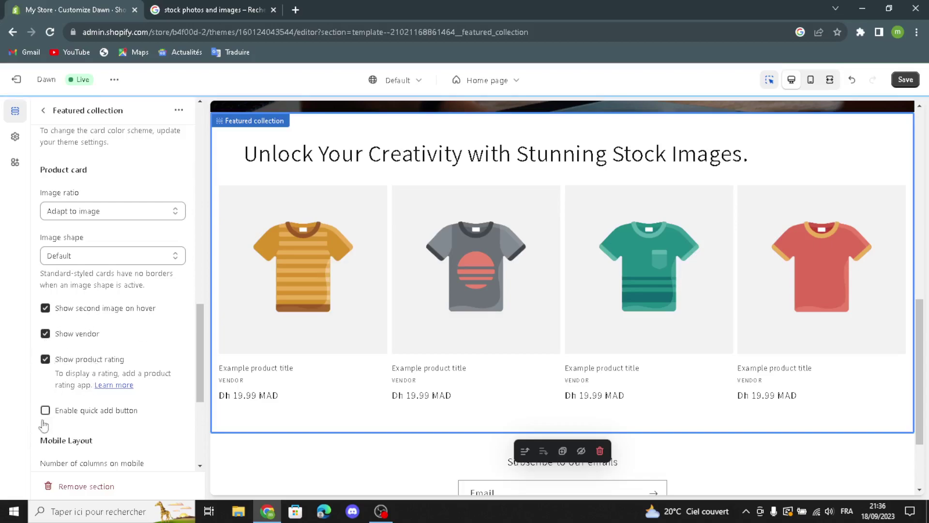
Enable swipe on mobile for the featured collection and return to the home page sections
{"action": "scroll", "coordinate": [111, 421], "scroll_direction": "down", "scroll_amount": 1}
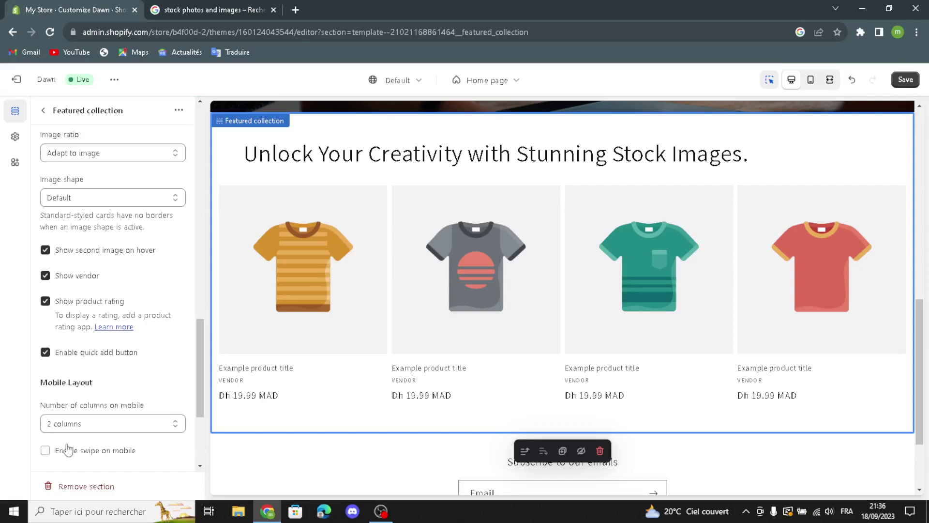
{"action": "left_click", "coordinate": [47, 452]}
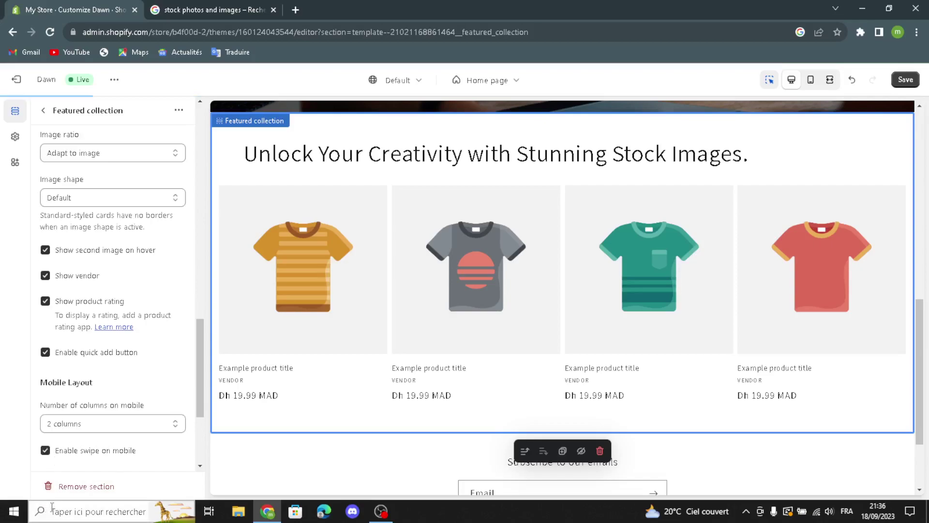
{"action": "left_click", "coordinate": [44, 113]}
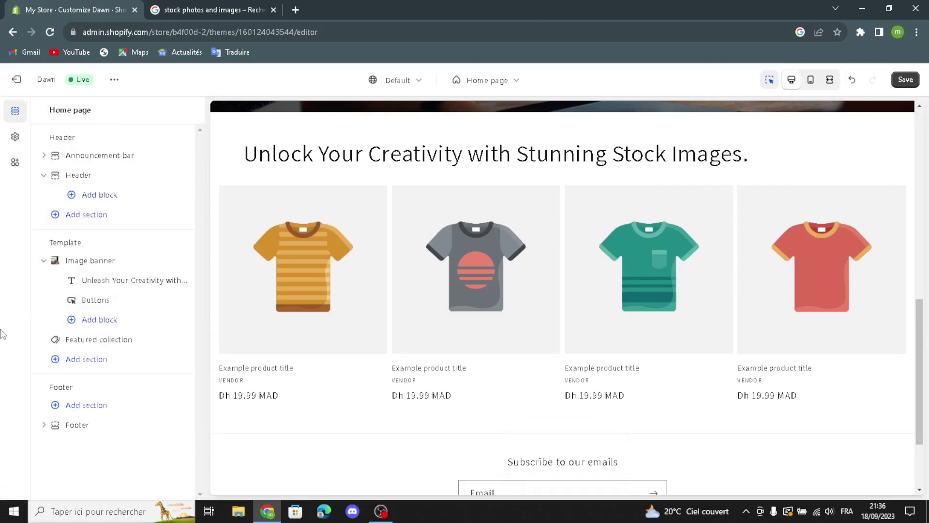
Browse the section types that can be added to the home page template, without adding one
{"action": "left_click", "coordinate": [149, 362]}
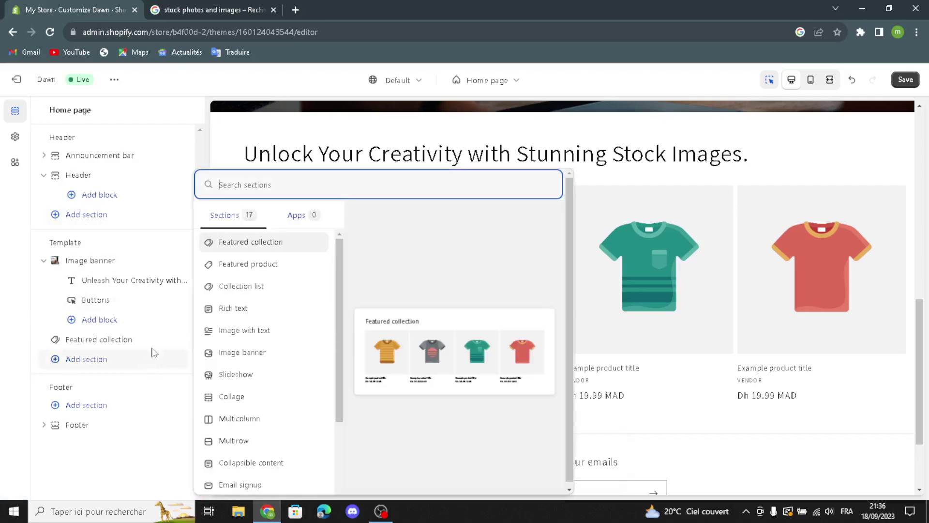
{"action": "scroll", "coordinate": [252, 416], "scroll_direction": "down", "scroll_amount": 2}
{"action": "scroll", "coordinate": [266, 411], "scroll_direction": "up", "scroll_amount": 1}
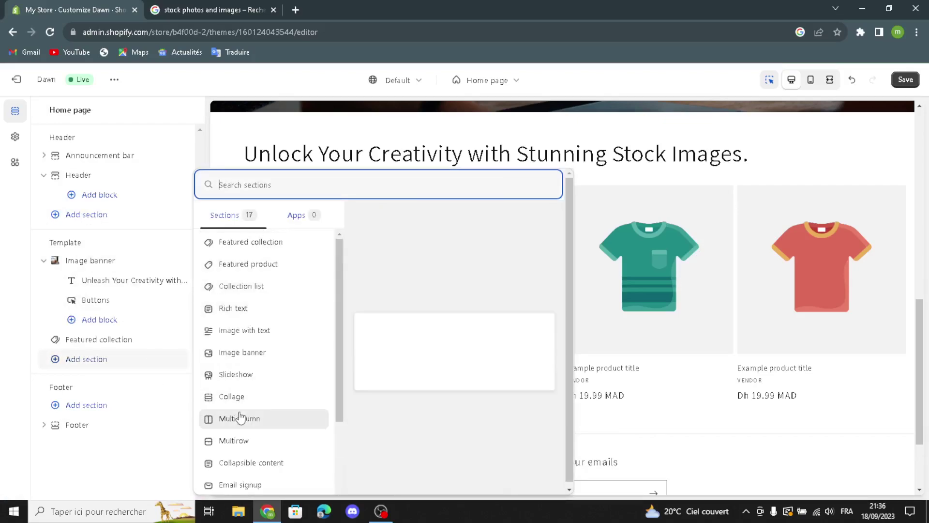
{"action": "scroll", "coordinate": [266, 411], "scroll_direction": "down", "scroll_amount": 2}
{"action": "left_click", "coordinate": [2, 410]}
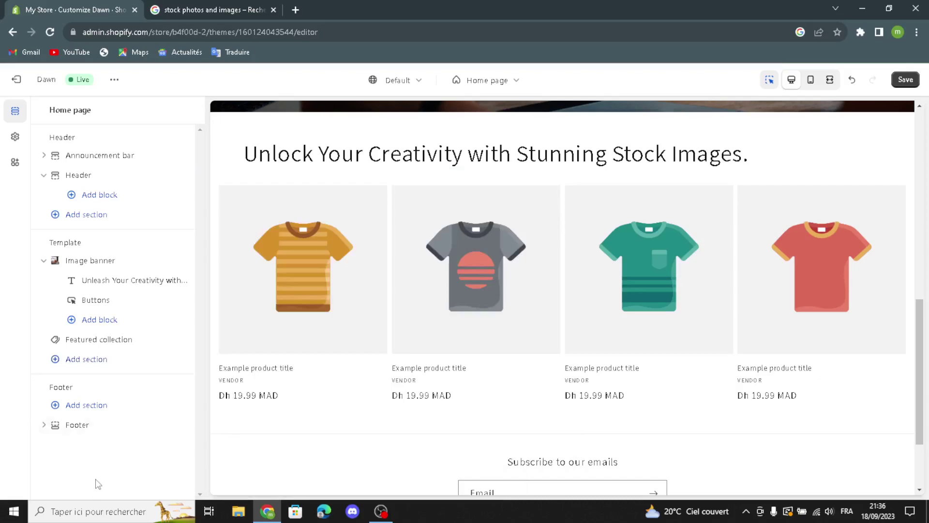
Review the footer's settings for color scheme, email signup, Follow on Shop and social media icons
{"action": "left_click", "coordinate": [82, 428]}
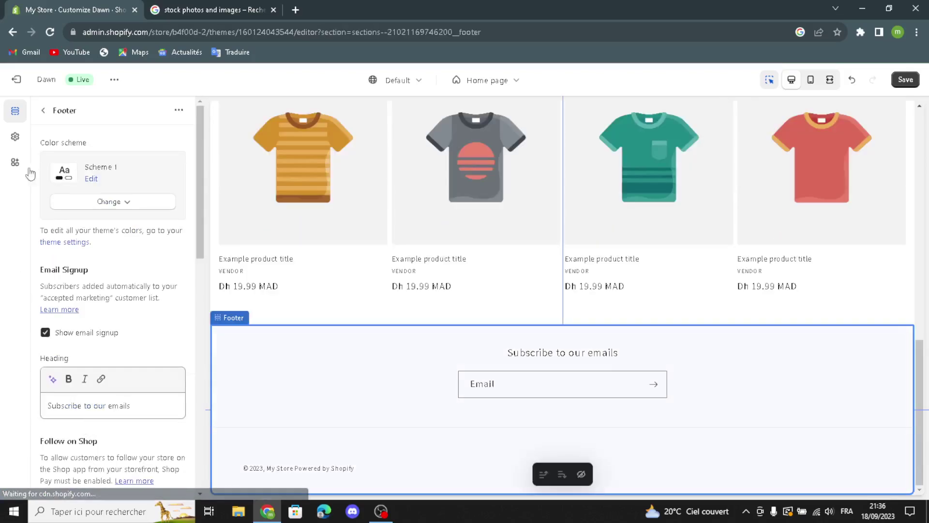
{"action": "left_click", "coordinate": [108, 201]}
{"action": "left_click", "coordinate": [108, 202]}
{"action": "left_click", "coordinate": [44, 339]}
{"action": "left_click", "coordinate": [45, 338]}
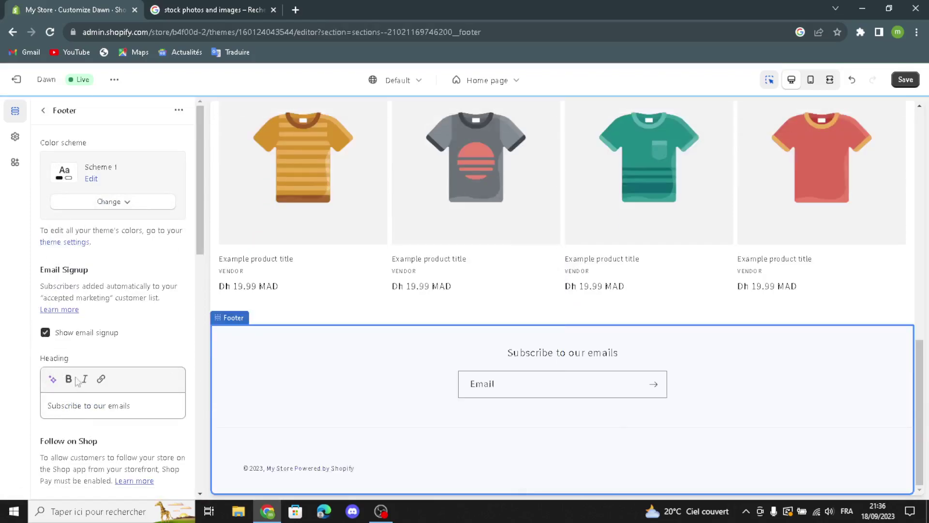
{"action": "scroll", "coordinate": [74, 410], "scroll_direction": "down", "scroll_amount": 3}
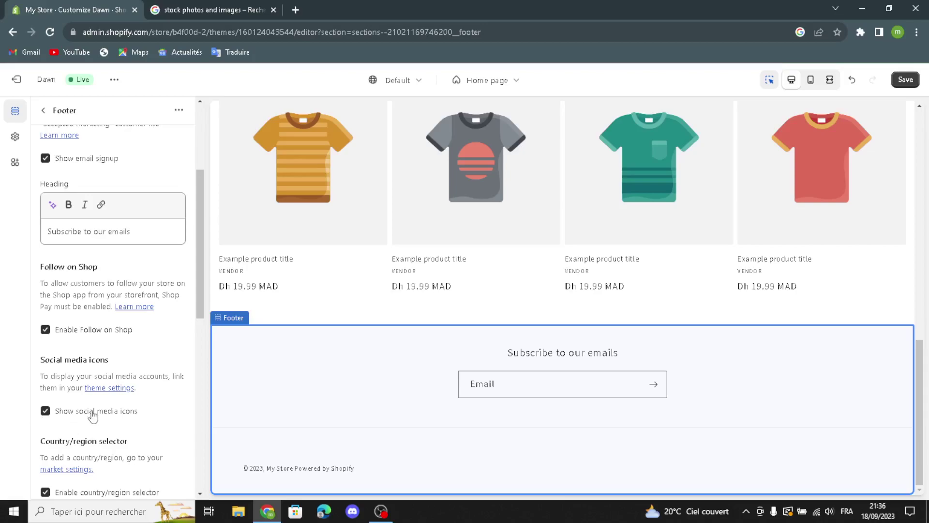
Save the theme changes and exit the theme editor to the store admin's home page
{"action": "scroll", "coordinate": [290, 309], "scroll_direction": "up", "scroll_amount": 10}
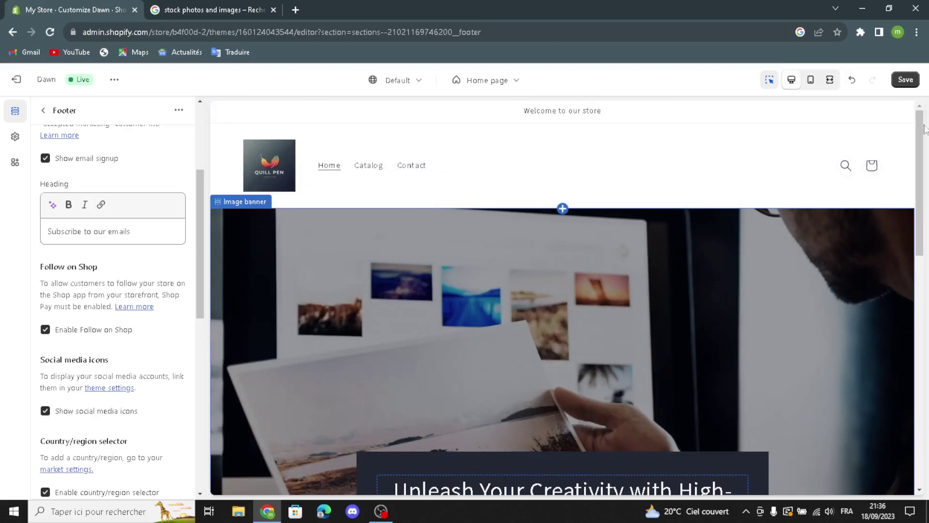
{"action": "left_click", "coordinate": [905, 80]}
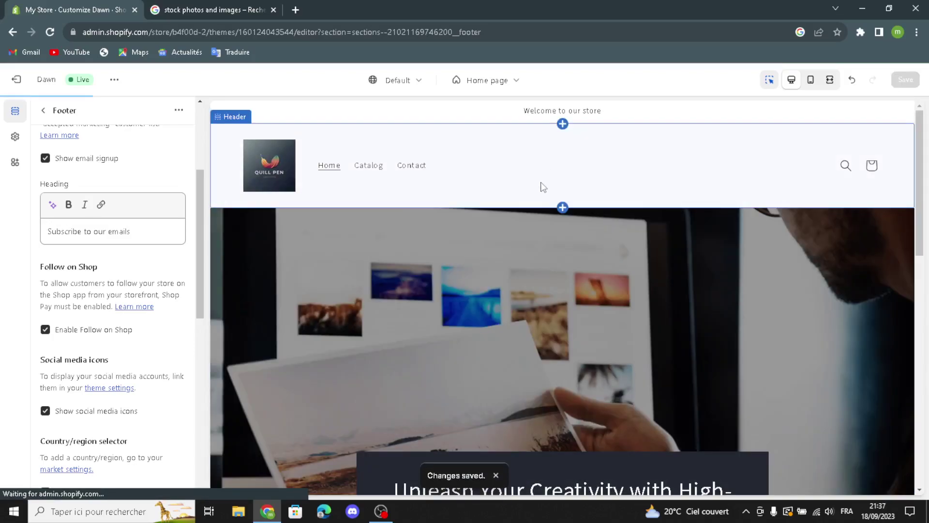
{"action": "scroll", "coordinate": [108, 149], "scroll_direction": "up", "scroll_amount": 4}
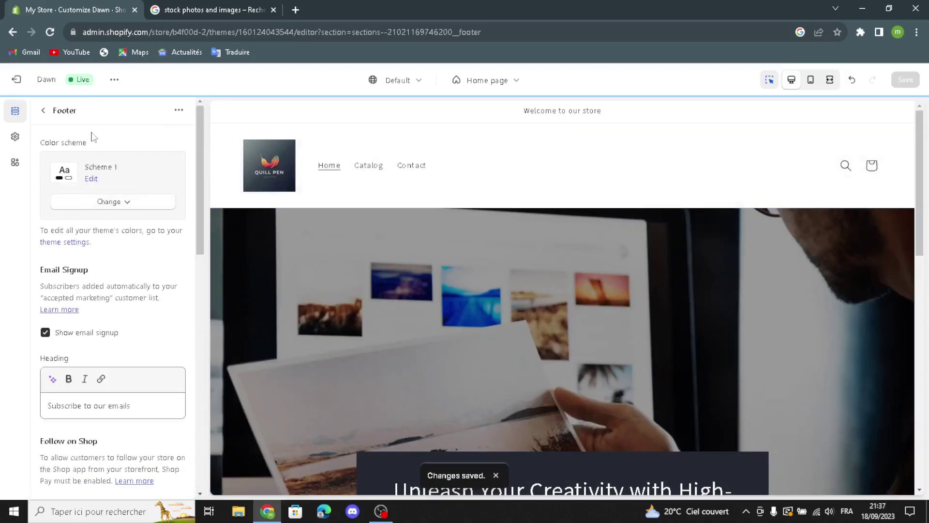
{"action": "left_click", "coordinate": [20, 79]}
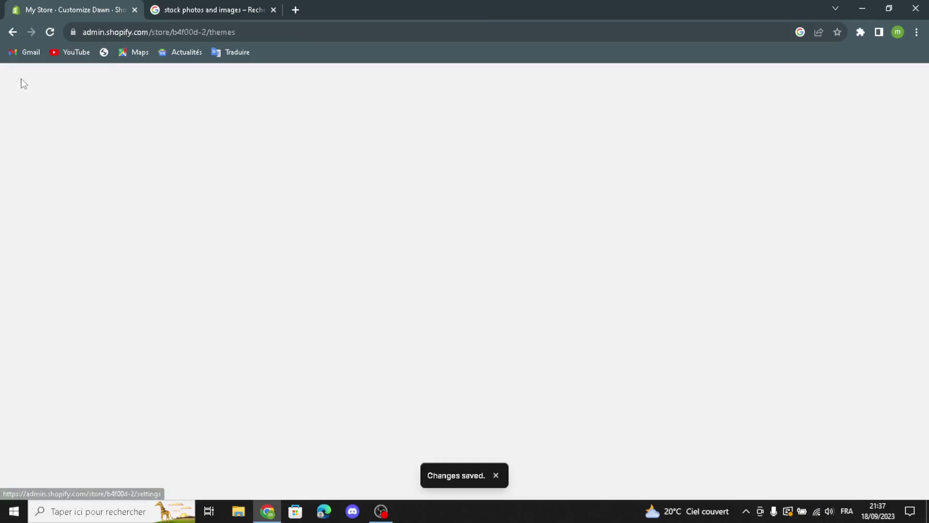
{"action": "left_click", "coordinate": [30, 114]}
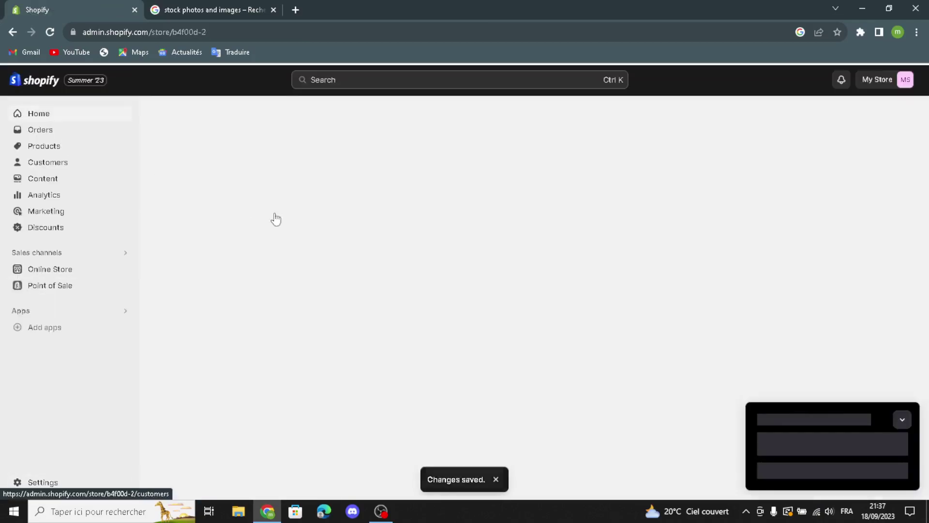
Open the store naming task from the setup guide's store settings and set the store name to PicBank
{"action": "left_click", "coordinate": [901, 390]}
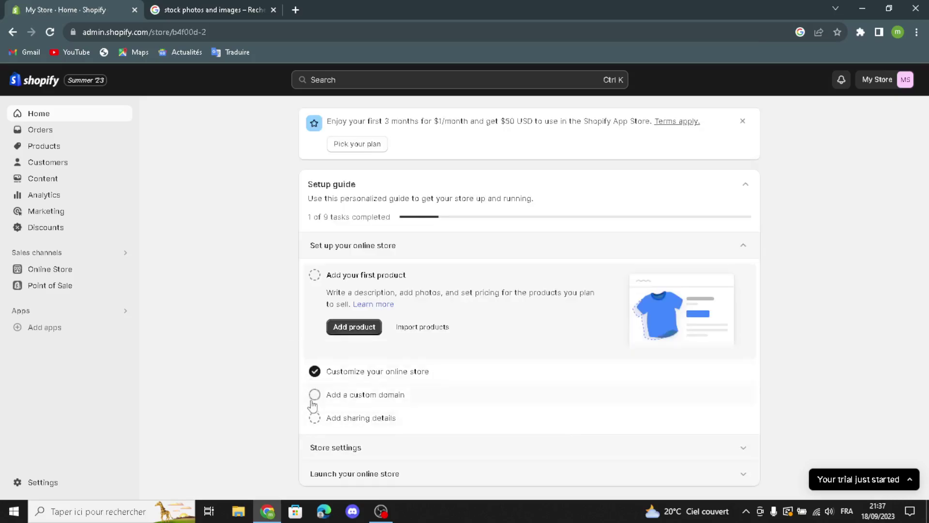
{"action": "left_click", "coordinate": [322, 448]}
{"action": "left_click", "coordinate": [343, 354]}
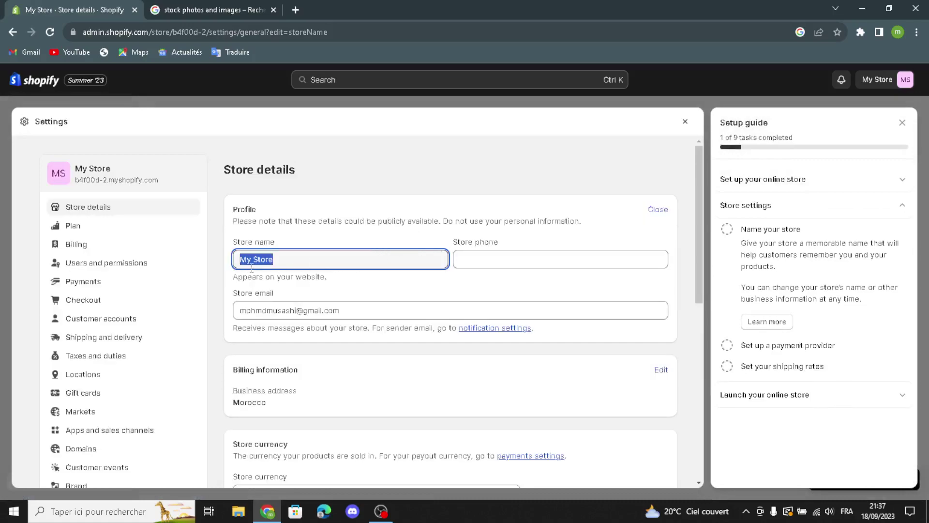
{"action": "type", "text": "PicBank"}
Leave the store phone and email as they are, save the store details and close the settings
{"action": "left_click", "coordinate": [472, 257]}
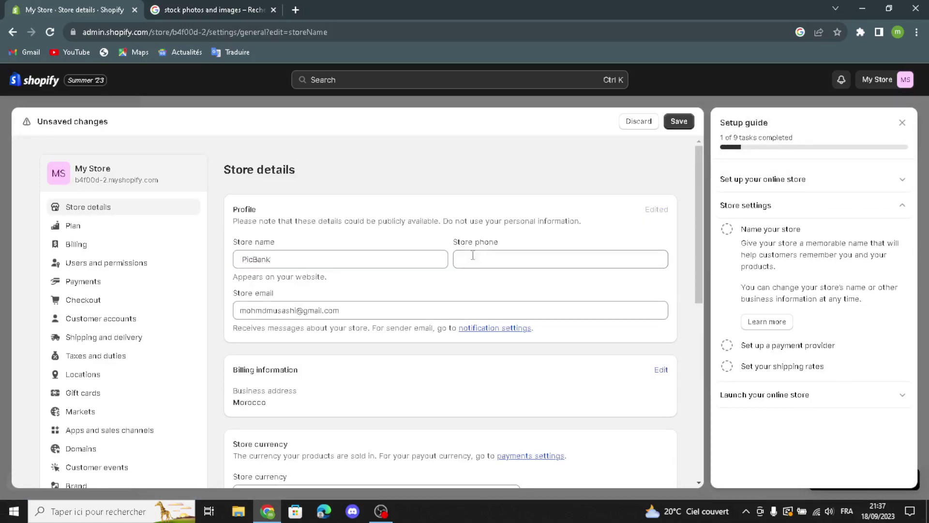
{"action": "key", "text": "Tab"}
{"action": "key", "text": "End"}
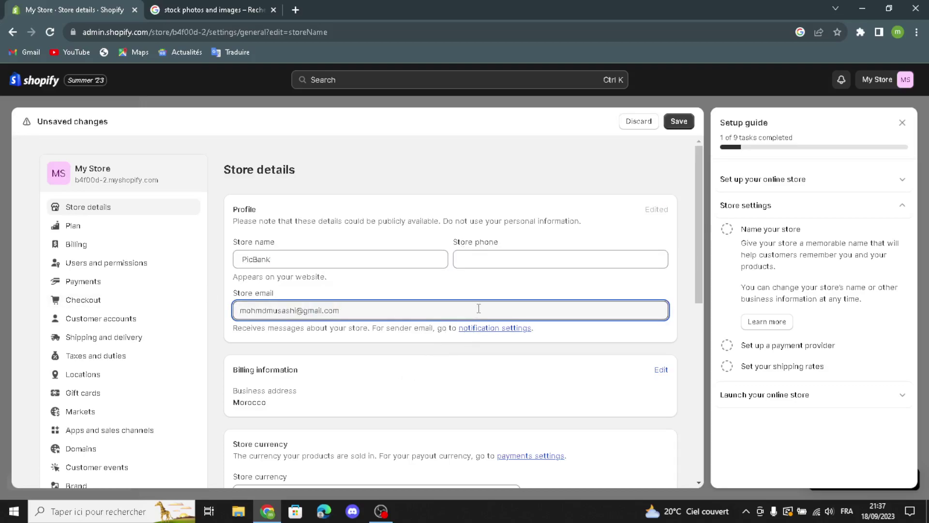
{"action": "left_click", "coordinate": [730, 357]}
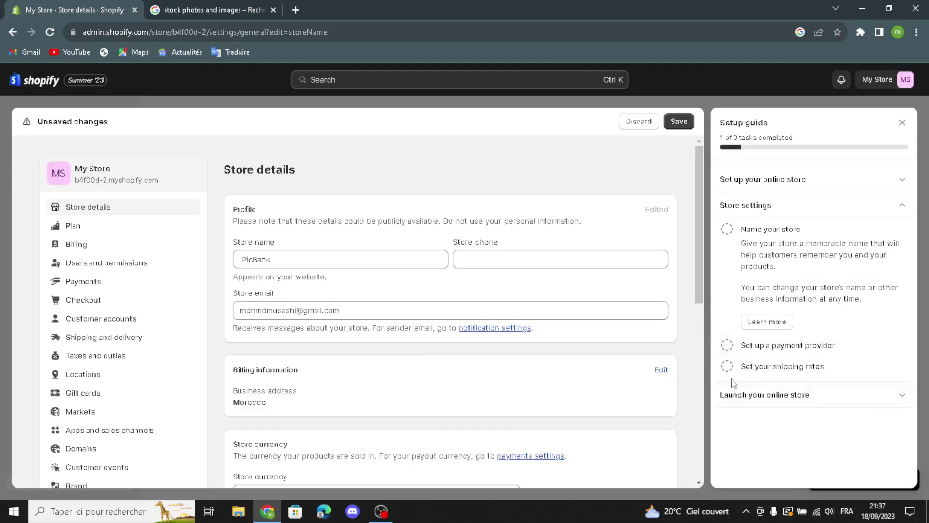
{"action": "left_click", "coordinate": [678, 124]}
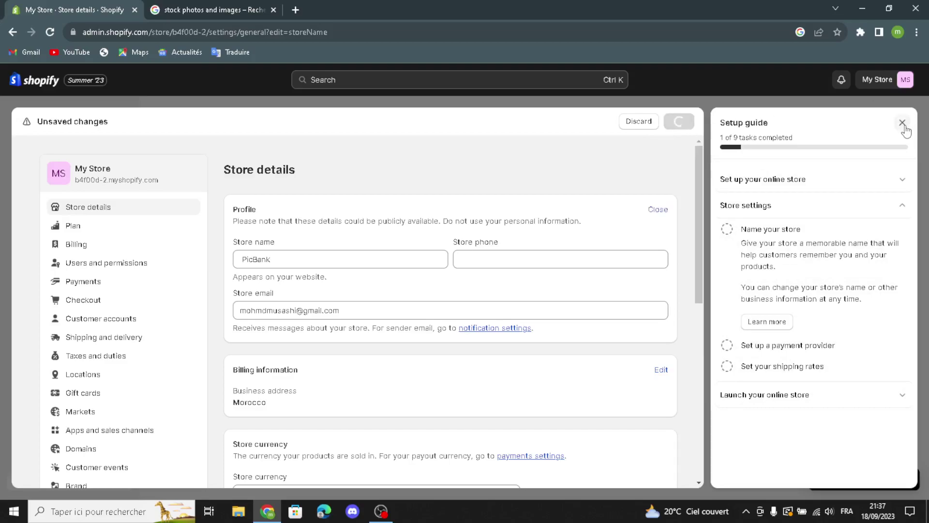
{"action": "left_click", "coordinate": [902, 122]}
{"action": "left_click", "coordinate": [898, 122]}
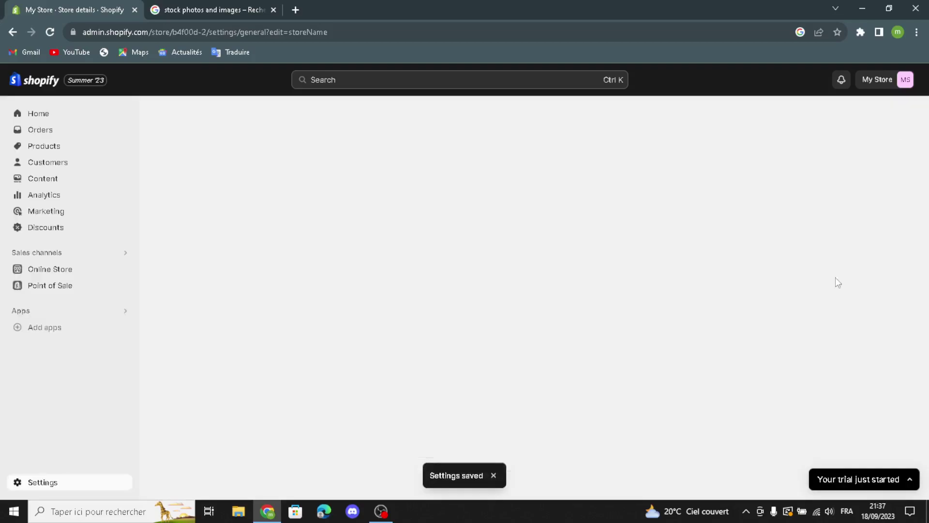
Expand the setup guide's tasks for launching the online store and mark Pick a plan as completed
{"action": "left_click", "coordinate": [579, 474]}
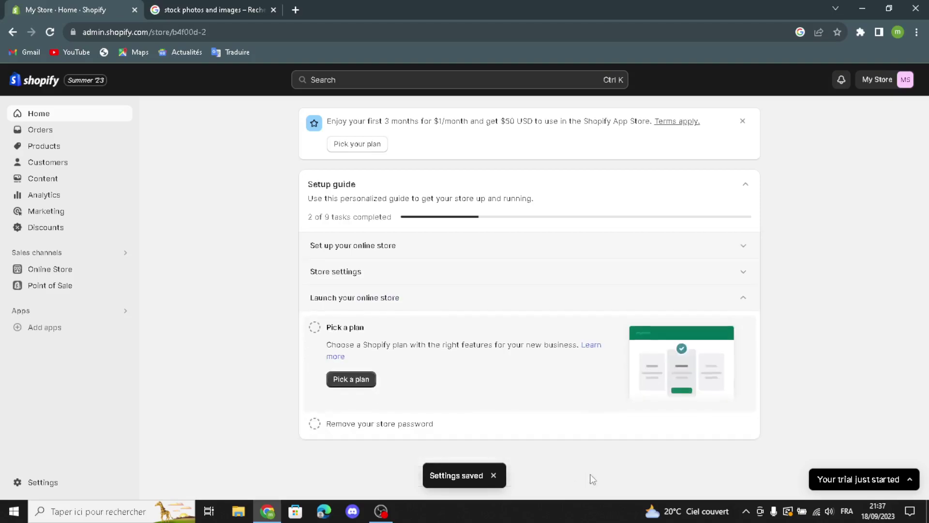
{"action": "left_click", "coordinate": [314, 327]}
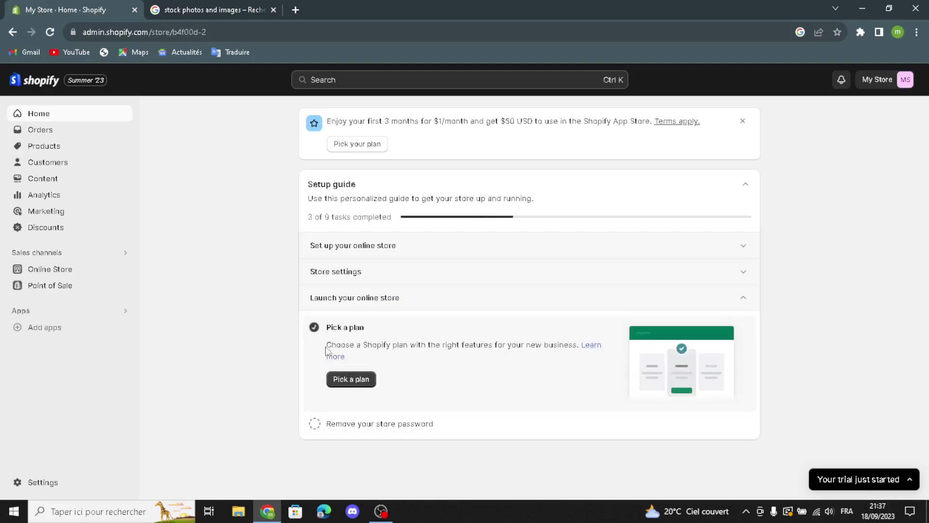